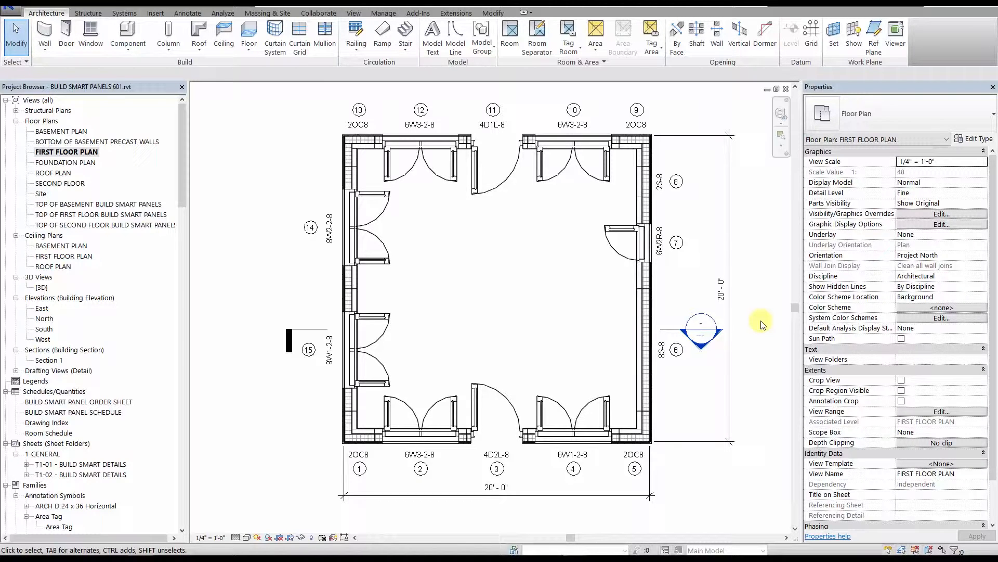
# Inspect the type properties of the 8S-8 straight panel, including its framing and insulation parameters, and leave them unchanged
pyautogui.click(648, 377)
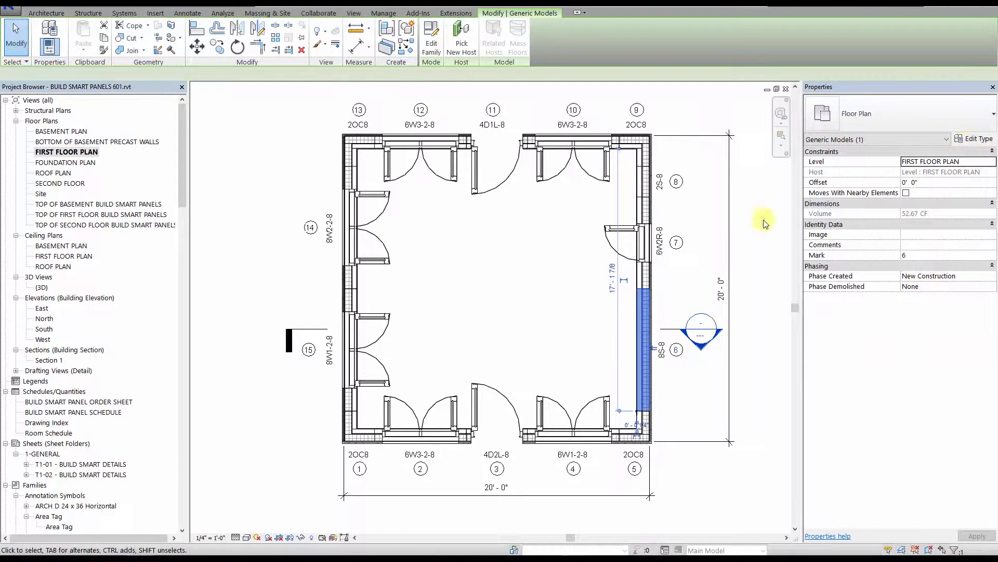
pyautogui.click(967, 140)
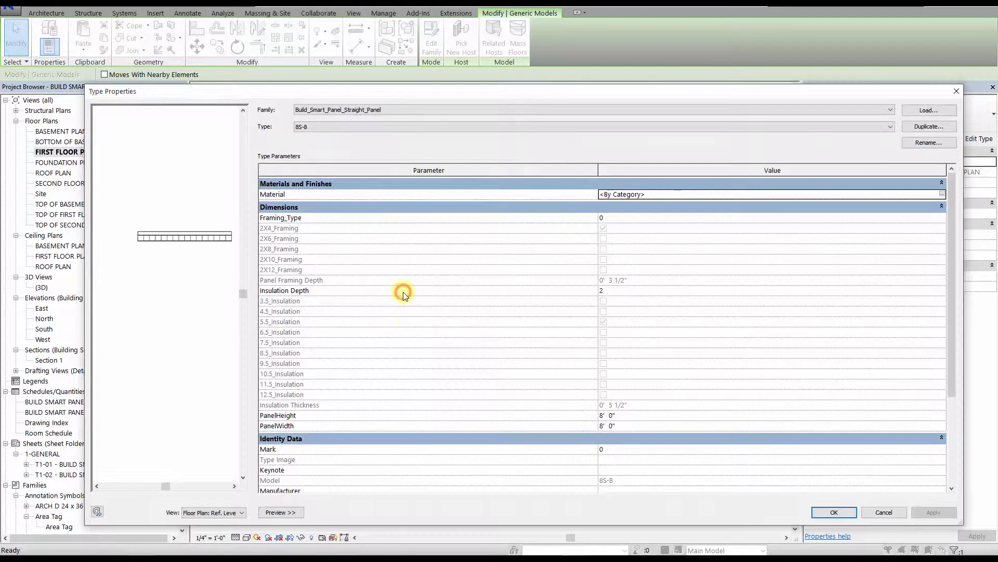
pyautogui.moveTo(404, 294)
pyautogui.click(285, 155)
pyautogui.click(879, 514)
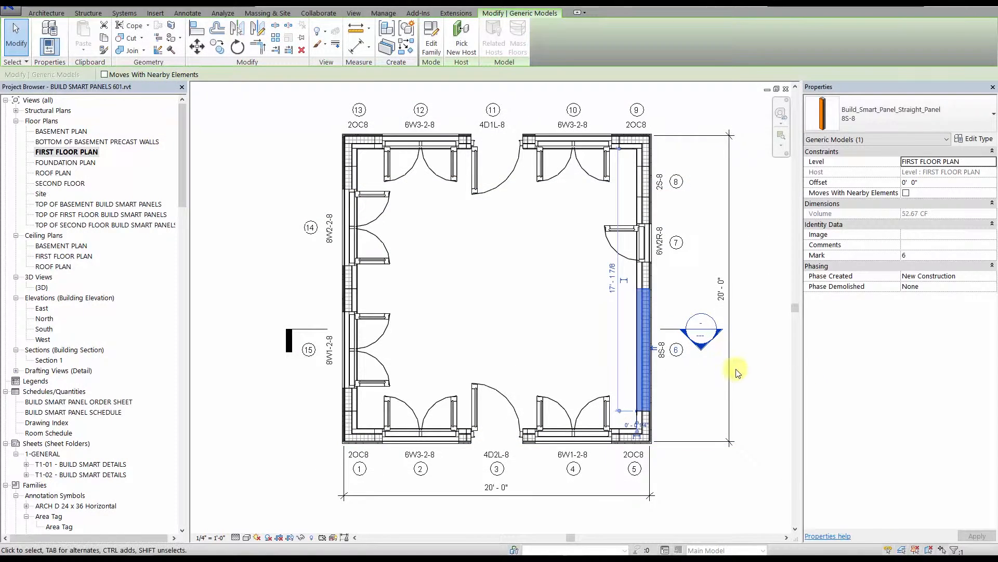
pyautogui.click(742, 370)
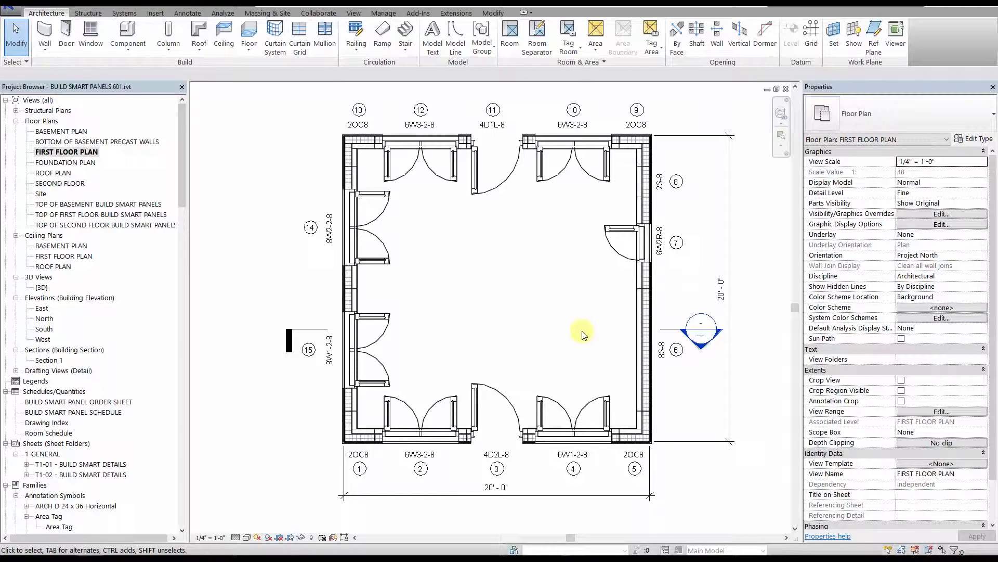
# Place a Build_Smart_Panel_Corner_Panel-INSTANCE component of type 2OC8 near the middle of the first floor plan
pyautogui.click(127, 34)
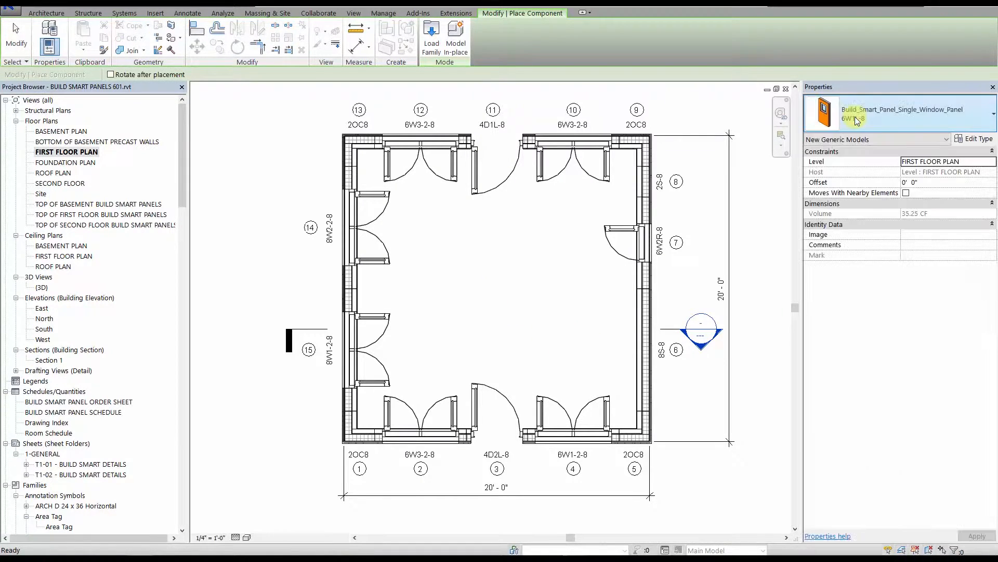
pyautogui.click(857, 121)
pyautogui.scroll(5, 867, 198)
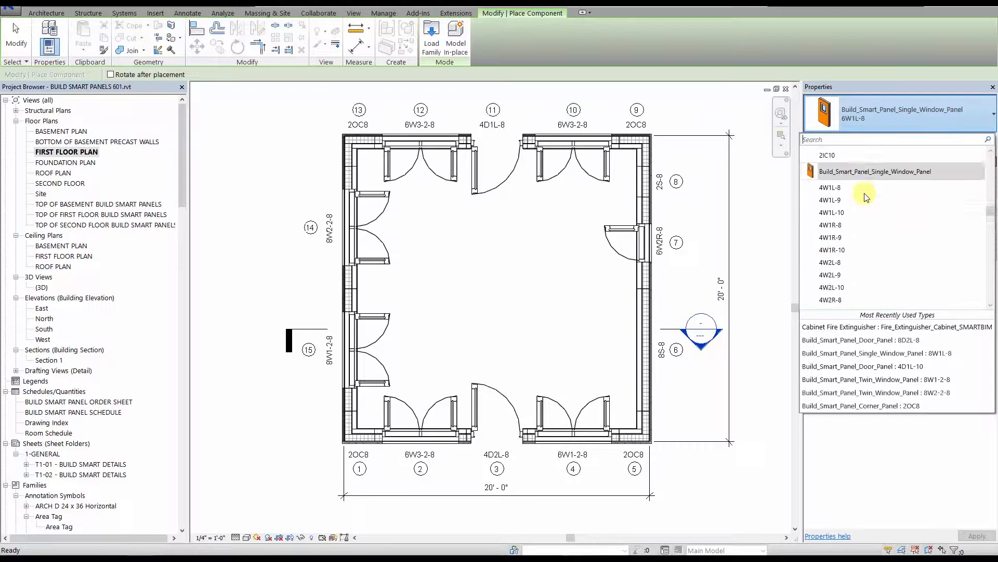
pyautogui.scroll(10, 867, 197)
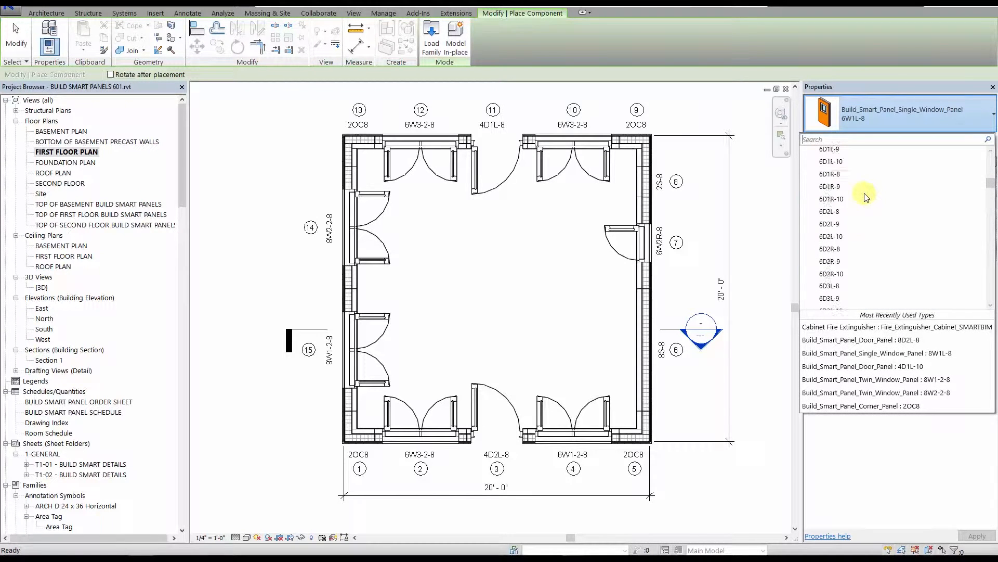
pyautogui.scroll(1, 864, 194)
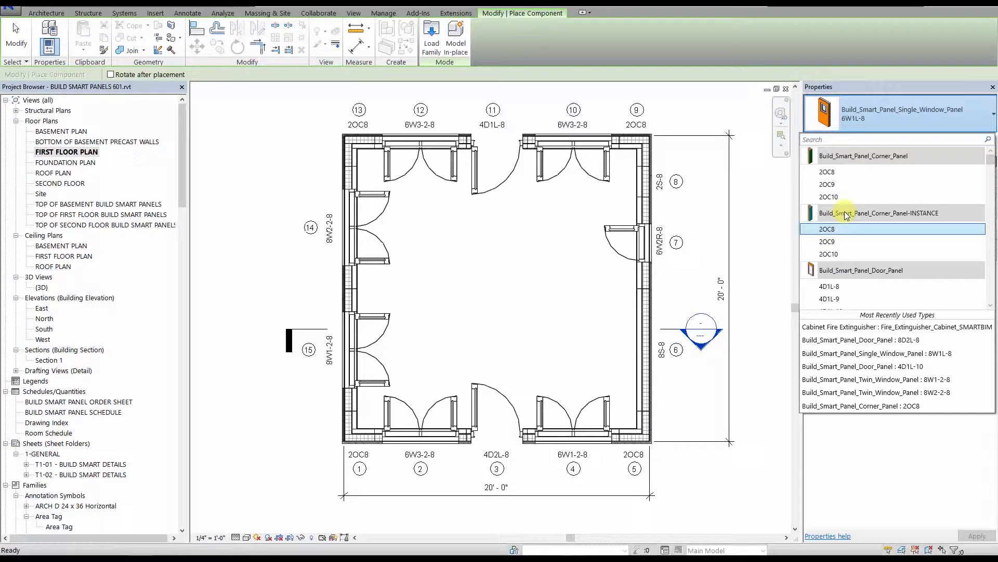
pyautogui.moveTo(846, 214)
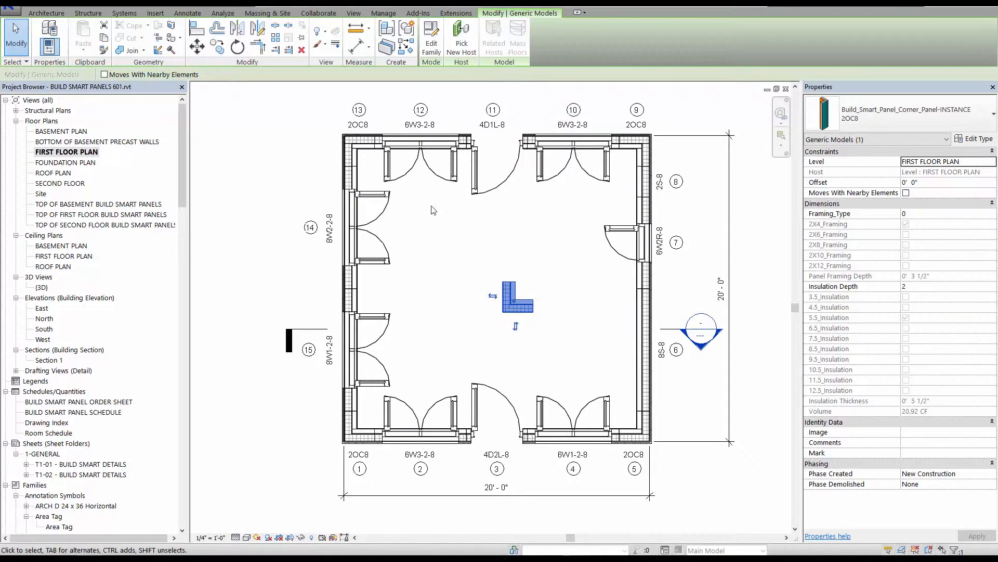
# Copy the placed corner panel to a spot just above the original
pyautogui.click(526, 304)
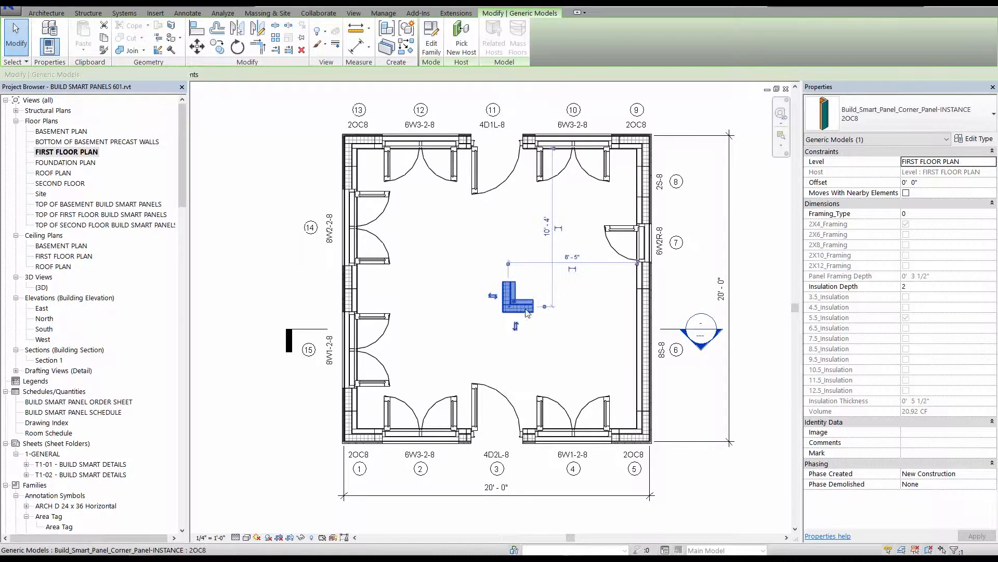
pyautogui.click(219, 51)
pyautogui.click(514, 300)
pyautogui.click(506, 258)
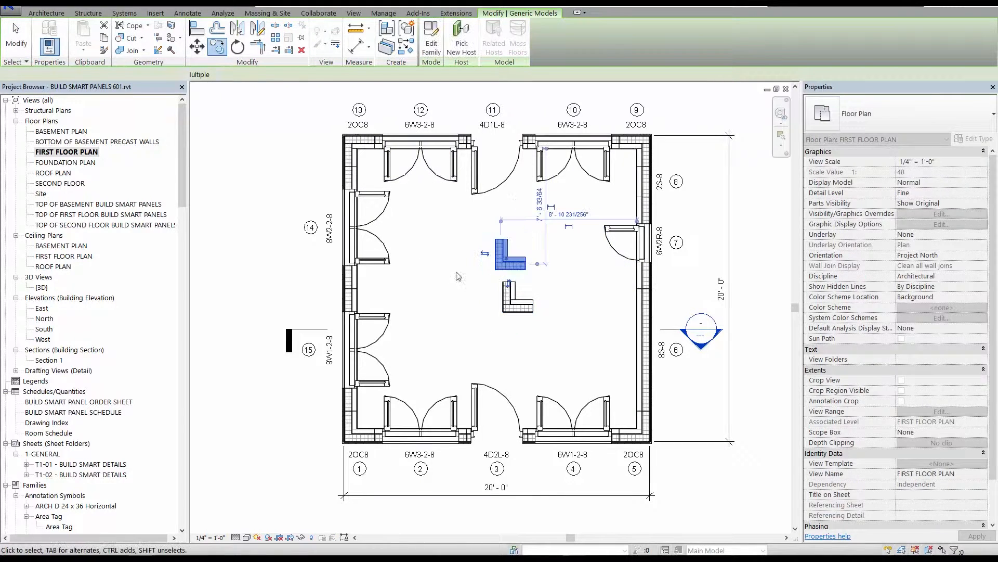
# Make three more copies of the corner panel with the Multiple option, spreading them around the open room
pyautogui.click(218, 48)
pyautogui.click(177, 74)
pyautogui.click(460, 250)
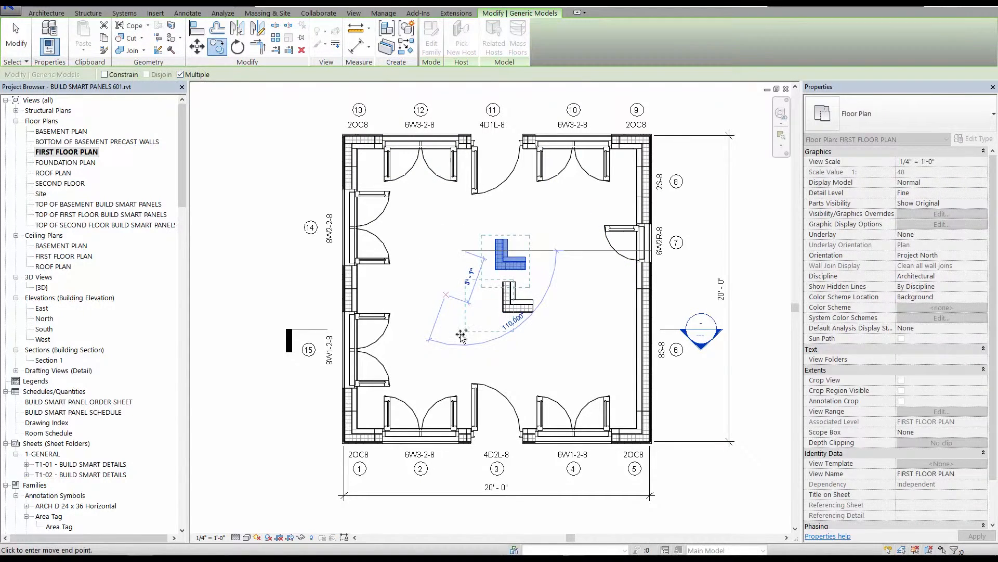
pyautogui.click(444, 294)
pyautogui.click(515, 341)
pyautogui.click(545, 233)
pyautogui.press('Escape')
pyautogui.press('Escape')
# Move the copy overlapping the original corner panel clear to its left and set its Framing_Type to 2
pyautogui.click(487, 305)
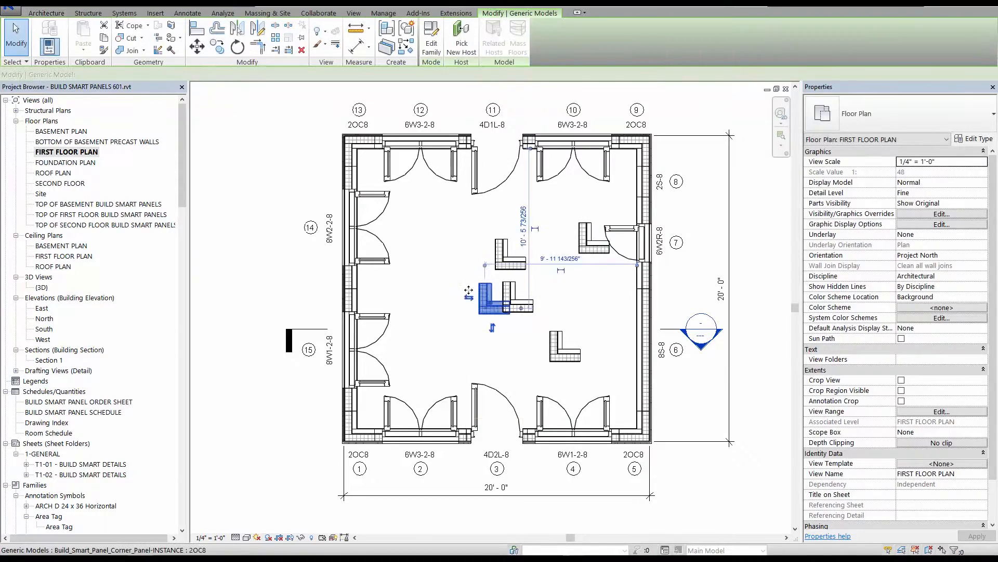
pyautogui.moveTo(488, 306); pyautogui.dragTo(469, 304)
pyautogui.click(915, 214)
pyautogui.write('2')
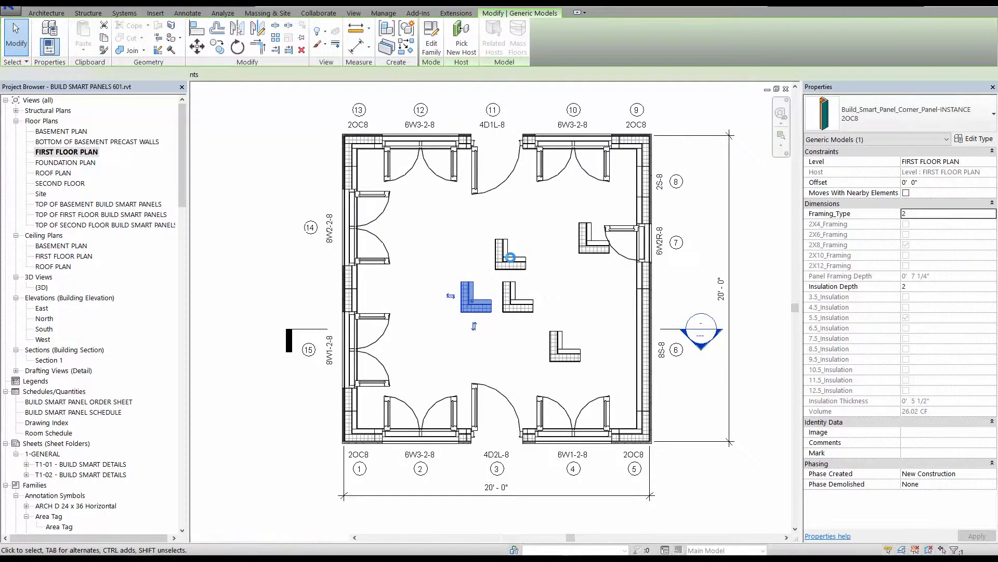
# Set the Insulation Depth of the corner panel copy just above the original to 6
pyautogui.click(507, 258)
pyautogui.click(913, 287)
pyautogui.write('6')
pyautogui.click(587, 276)
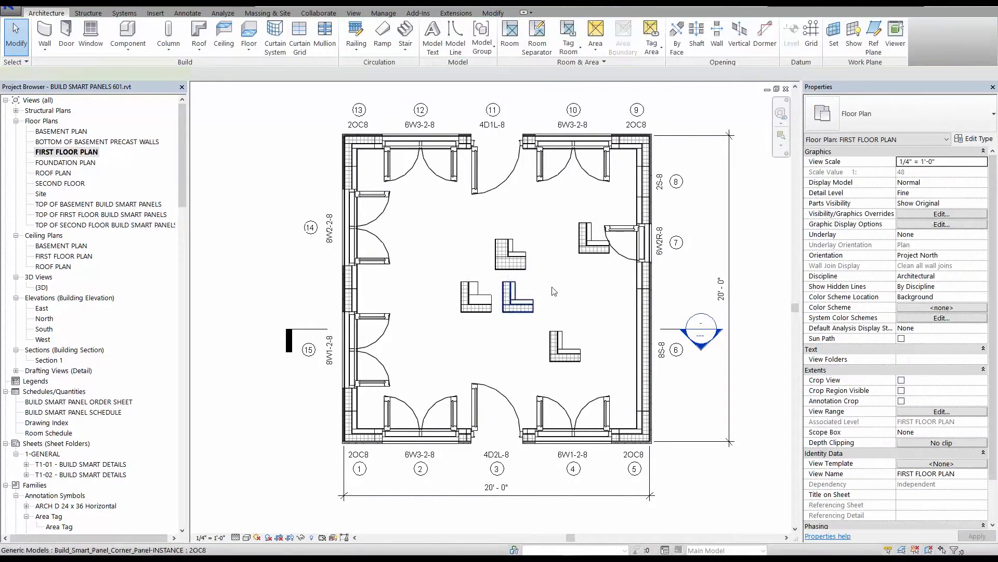
# Set the Framing_Type of the original corner panel in the middle of the room to 3
pyautogui.click(527, 303)
pyautogui.click(915, 215)
pyautogui.write('3')
pyautogui.click(582, 312)
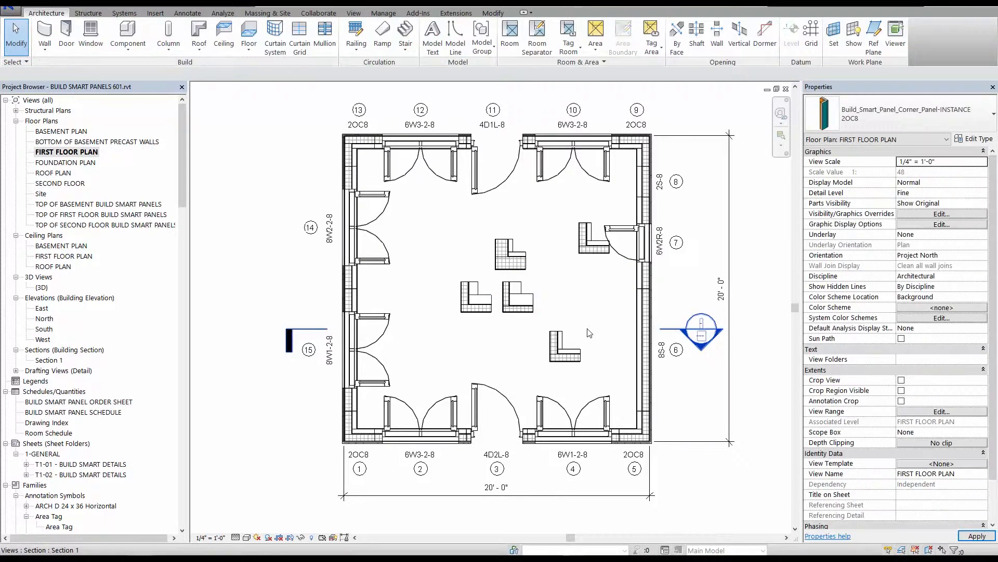
# Give the lowest corner panel copy an Insulation Depth of 8 and a Framing_Type of 4
pyautogui.click(556, 346)
pyautogui.click(914, 287)
pyautogui.write('8')
pyautogui.click(914, 215)
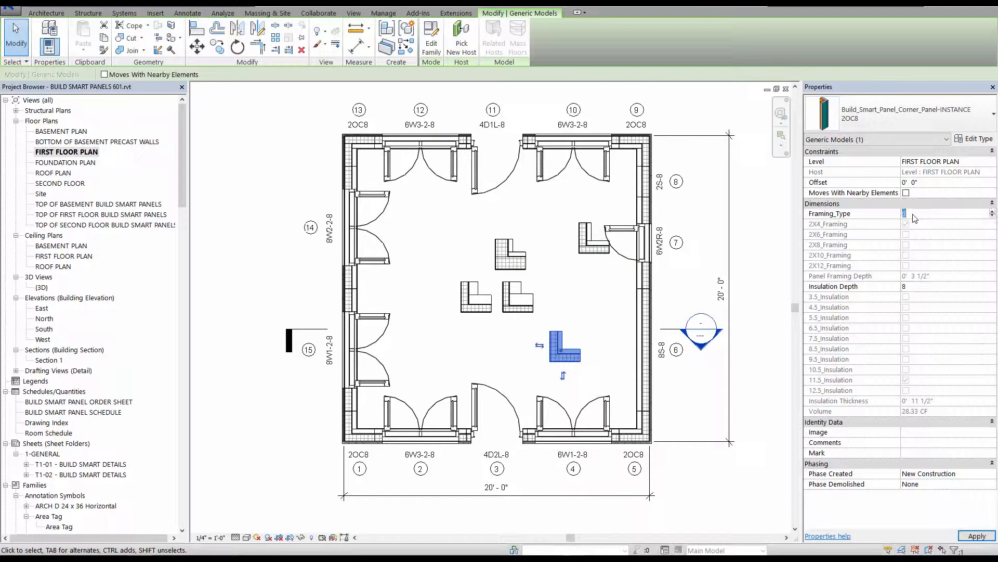
pyautogui.write('4')
pyautogui.click(619, 307)
# Set the Framing_Type of the corner panel copy beside window panel 7 to 4
pyautogui.click(590, 243)
pyautogui.click(902, 213)
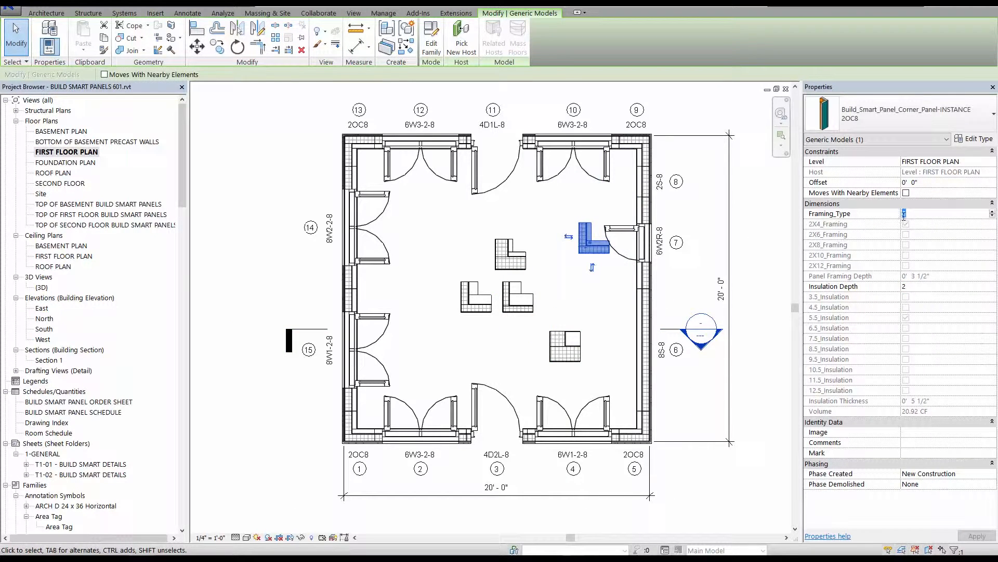
pyautogui.write('4')
pyautogui.click(605, 317)
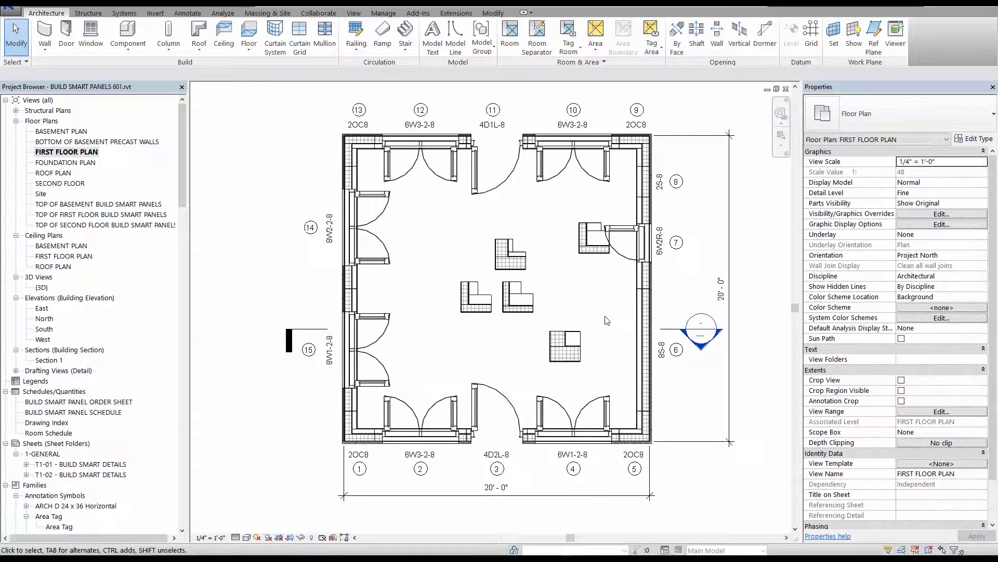
# Open the BUILD SMART PANEL ORDER SHEET schedule to review the panel counts, framing depths and insulation thicknesses
pyautogui.doubleClick(42, 401)
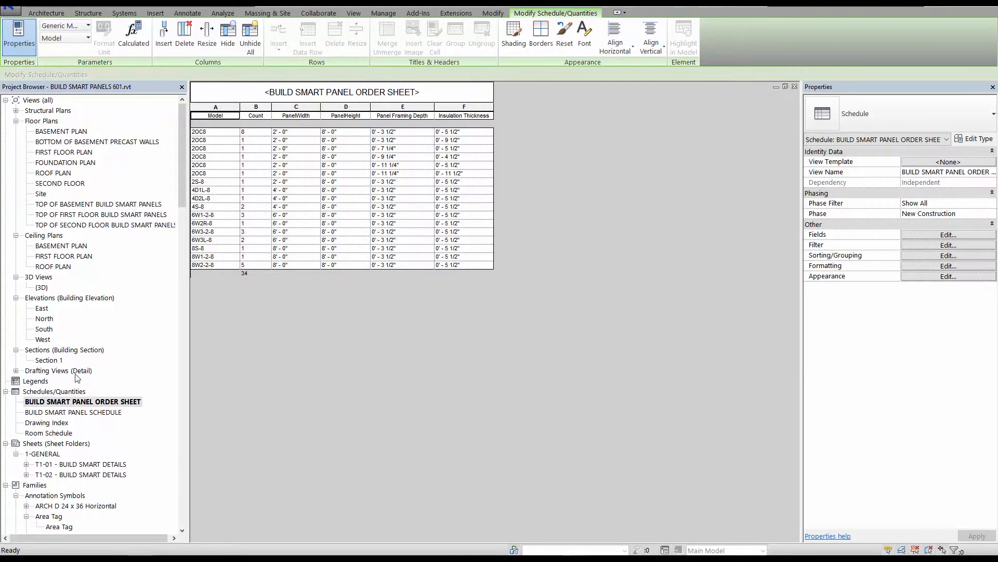
# Delete the left precast foundation wall in the BASEMENT PLAN view
pyautogui.doubleClick(69, 132)
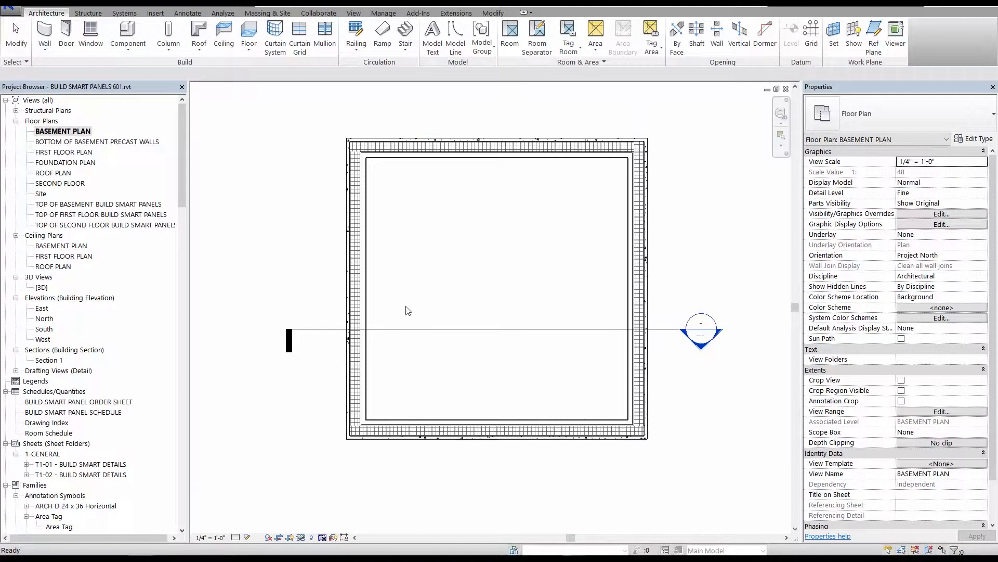
pyautogui.click(352, 257)
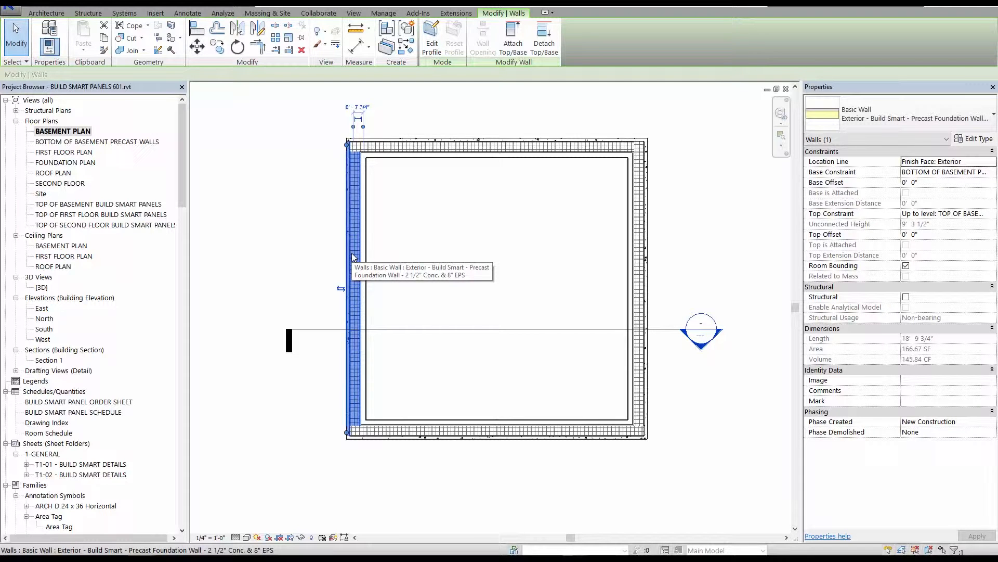
pyautogui.press('Delete')
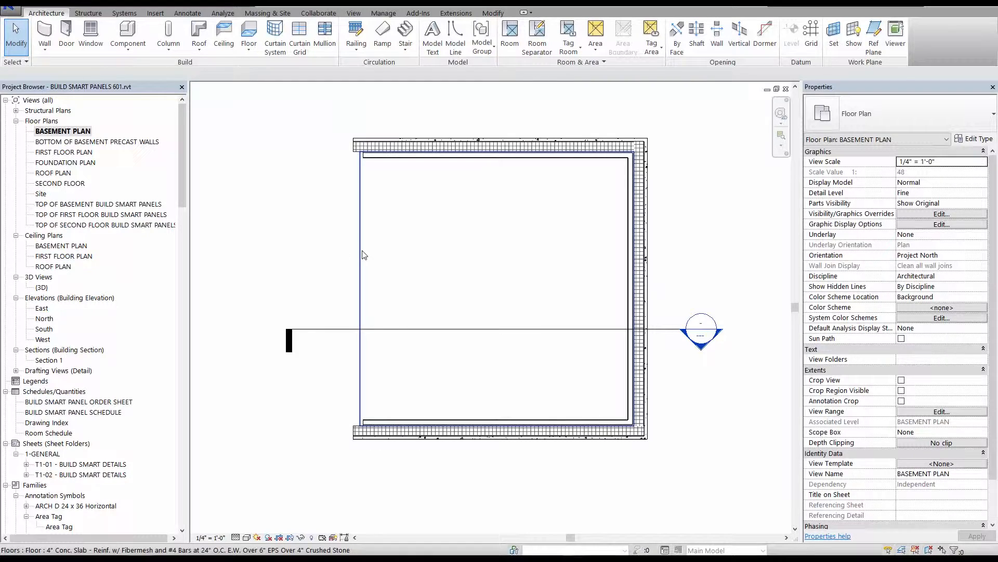
# In the Section 1 view, add a Thickened Slab Edge 24" x 12" along the basement slab's exposed top edge
pyautogui.doubleClick(50, 360)
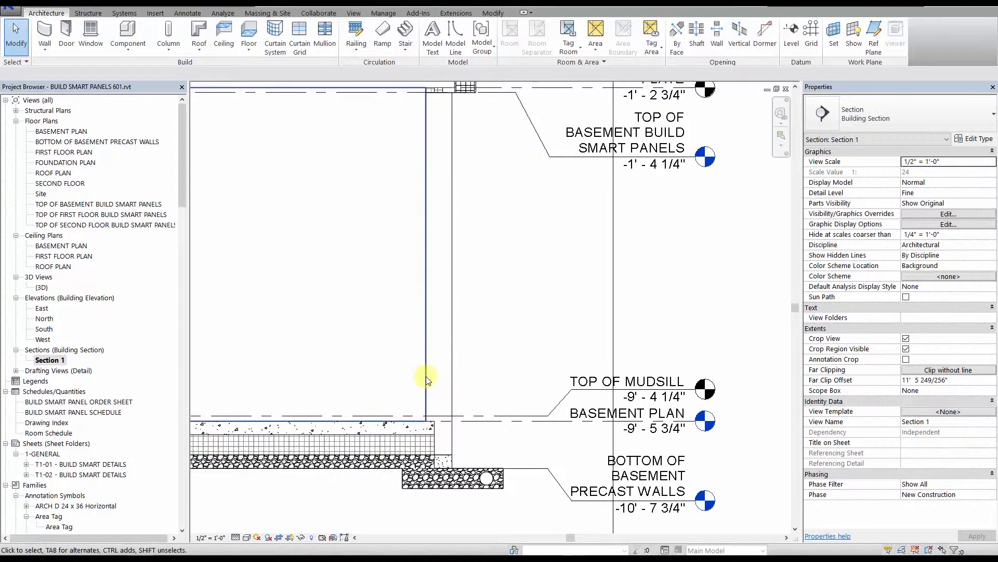
pyautogui.click(252, 54)
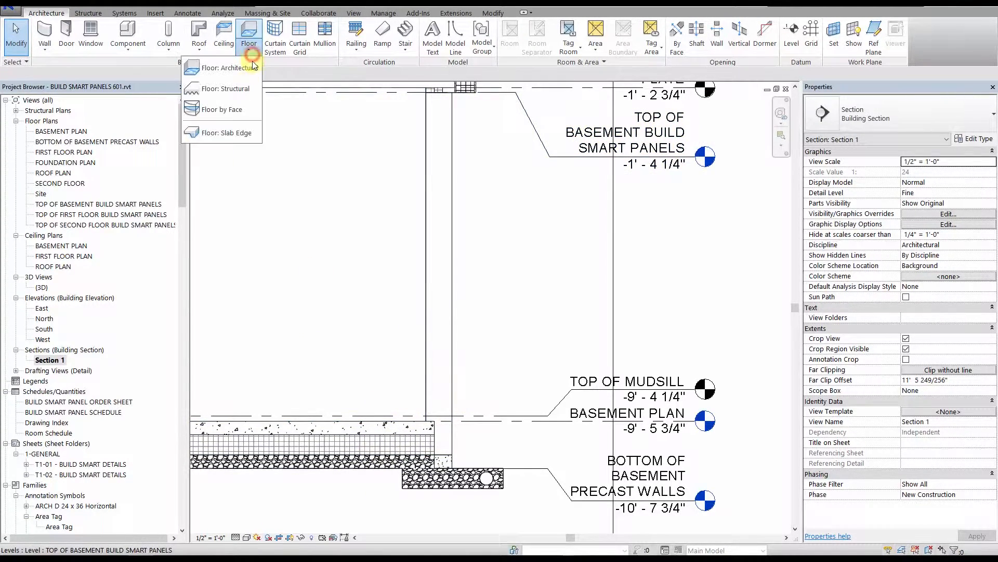
pyautogui.click(241, 133)
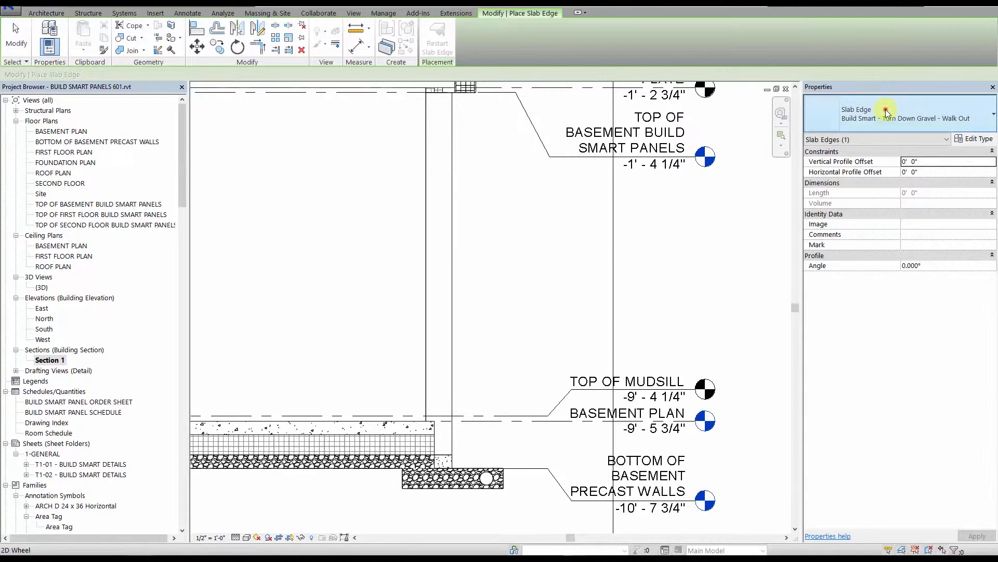
pyautogui.click(886, 112)
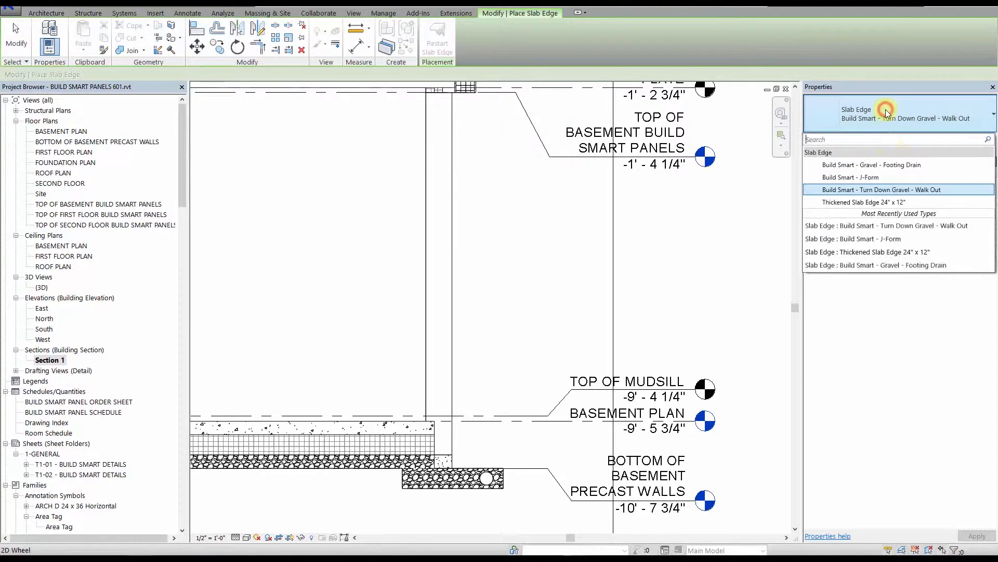
pyautogui.click(891, 203)
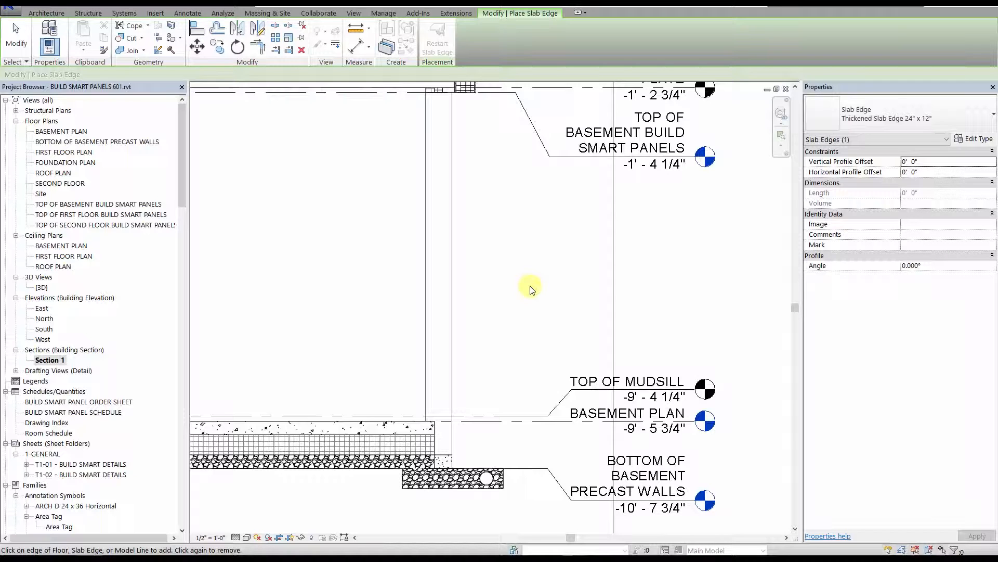
pyautogui.click(435, 425)
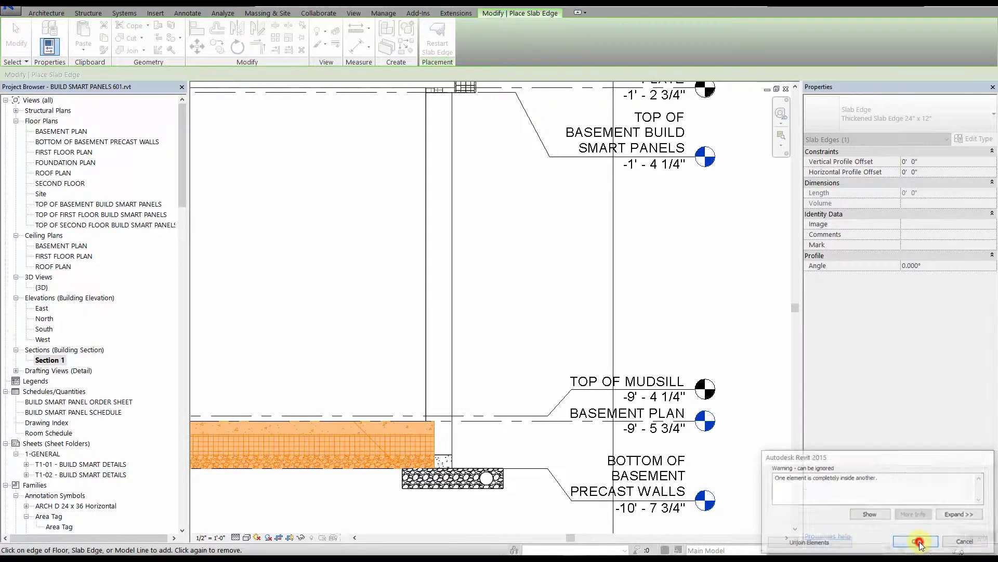
pyautogui.click(918, 542)
pyautogui.scroll(3, 482, 401)
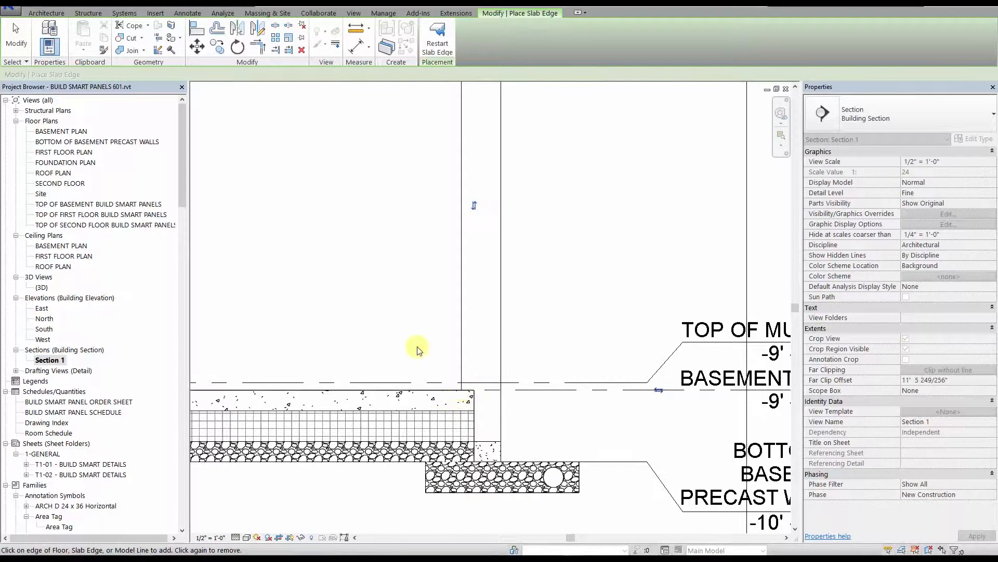
pyautogui.click(14, 28)
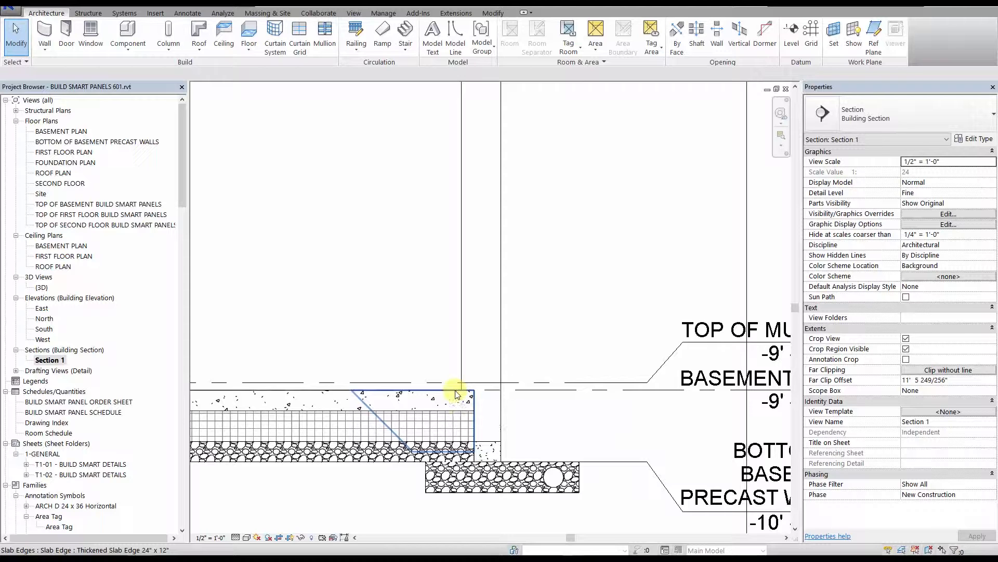
# Set the thickened slab edge's Vertical Profile Offset to 6"
pyautogui.click(455, 393)
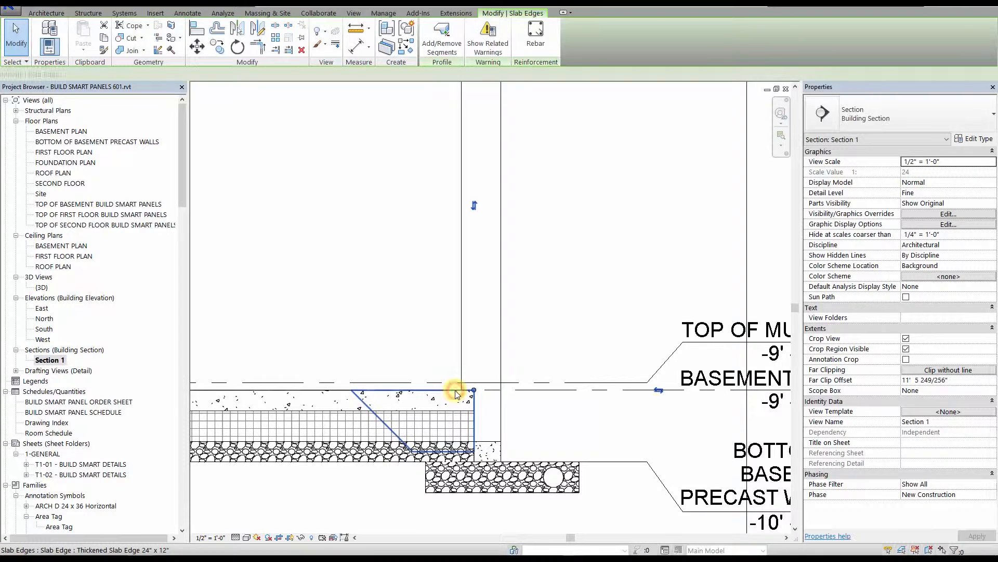
pyautogui.click(912, 162)
pyautogui.write('6')
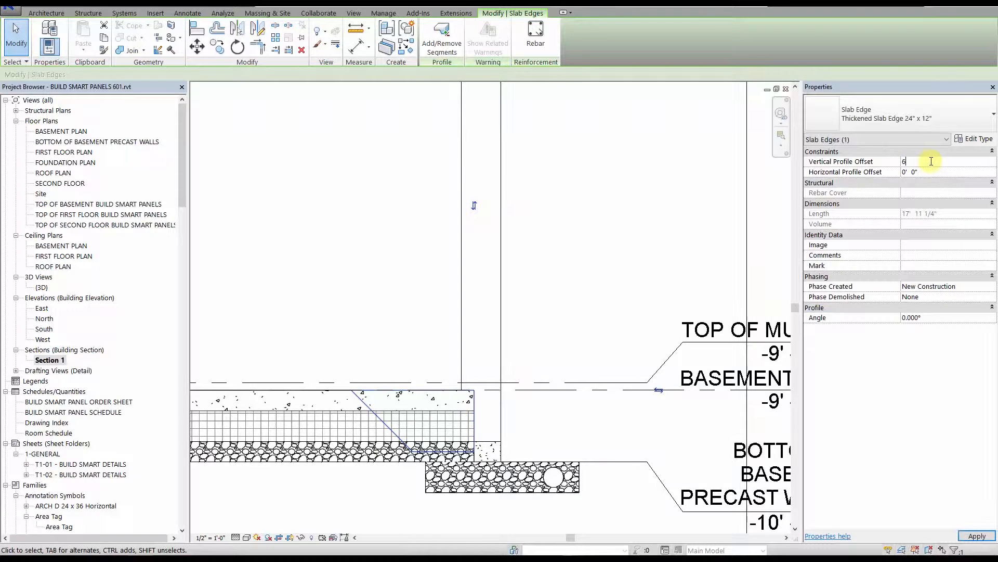
pyautogui.click(616, 241)
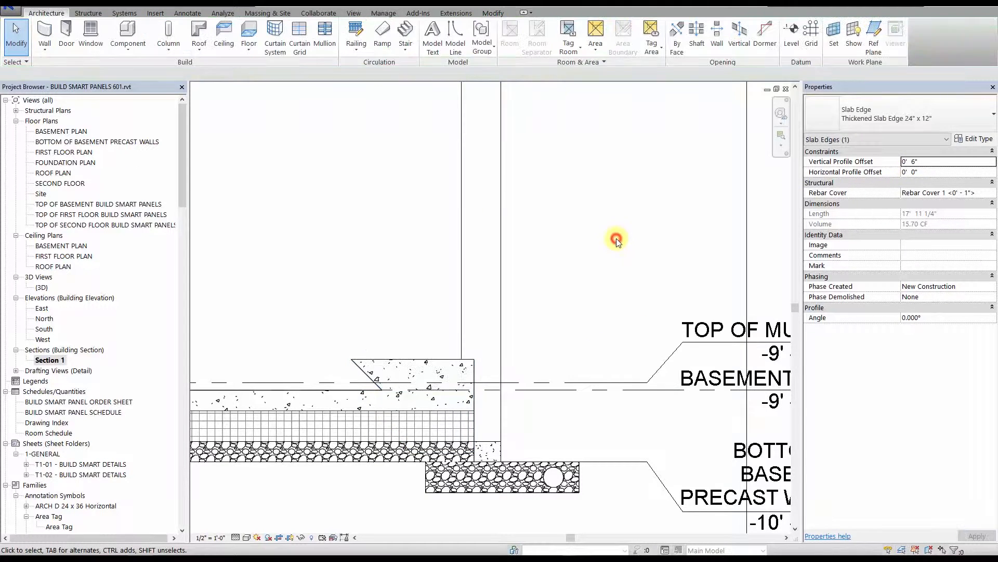
pyautogui.moveTo(593, 239); pyautogui.dragTo(625, 224, button='middle')
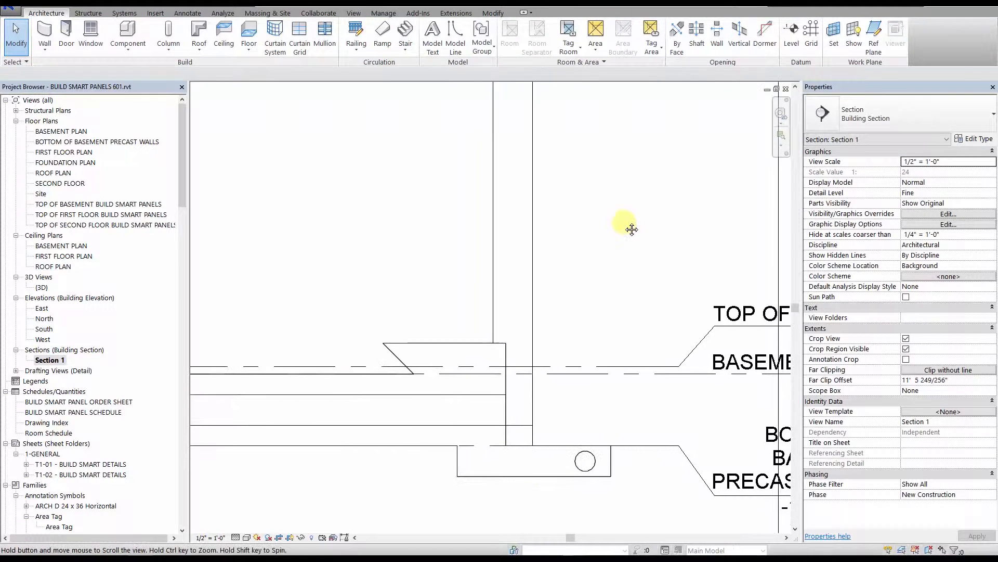
# Switch the join order between the basement floor slab and the thickened slab edge
pyautogui.click(452, 345)
pyautogui.click(144, 50)
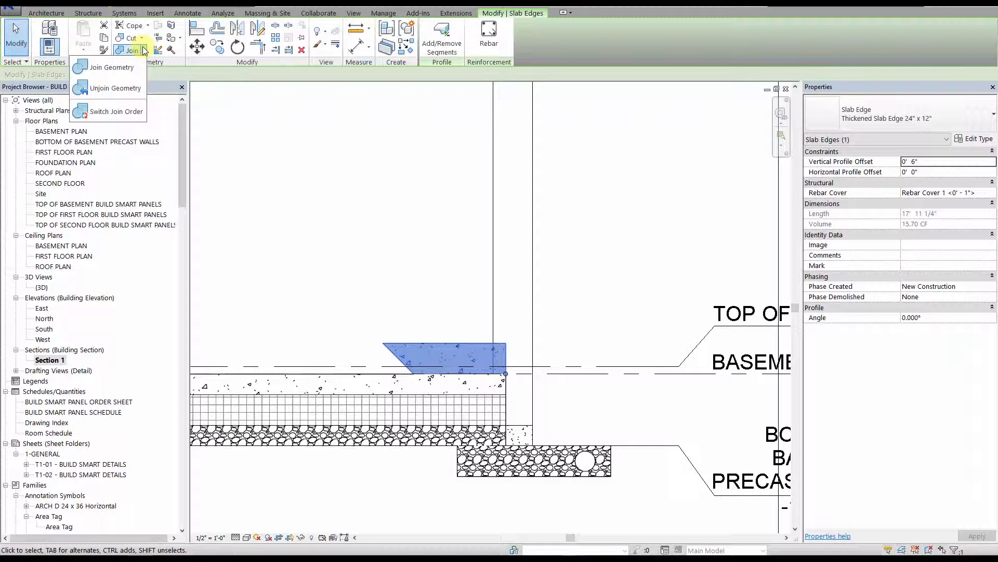
pyautogui.click(125, 113)
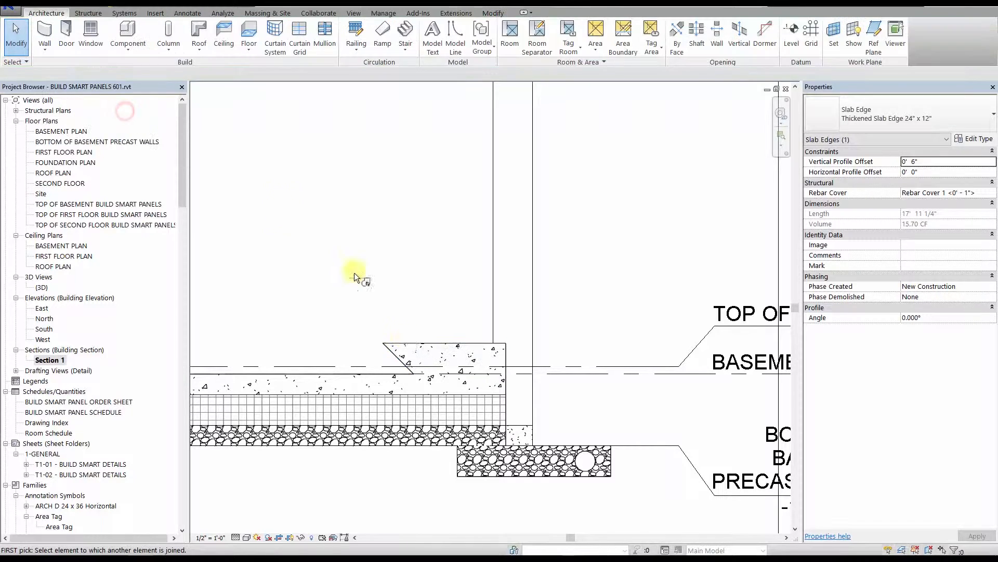
pyautogui.click(395, 379)
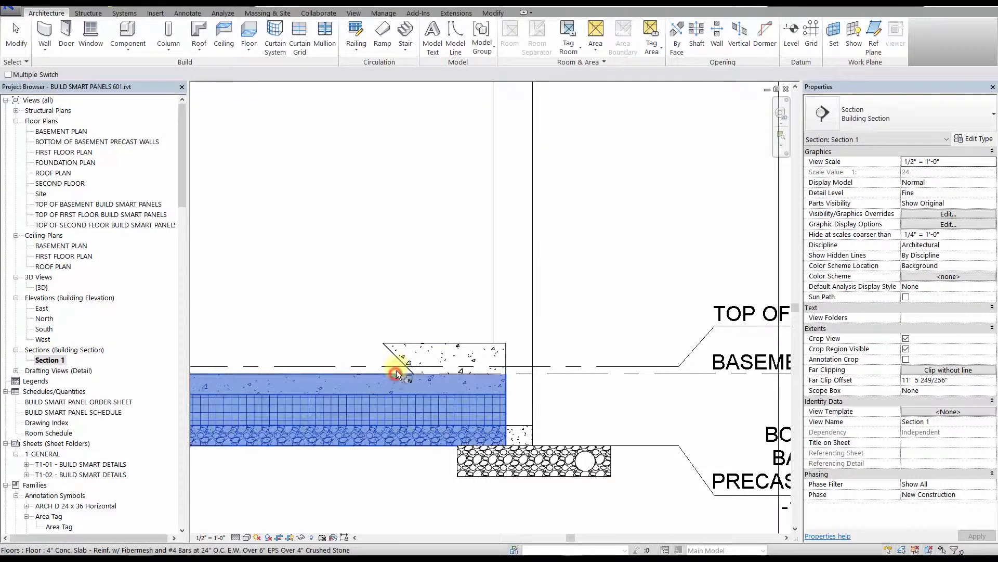
# Set the thickened slab edge's Vertical Profile Offset to 0
pyautogui.click(405, 344)
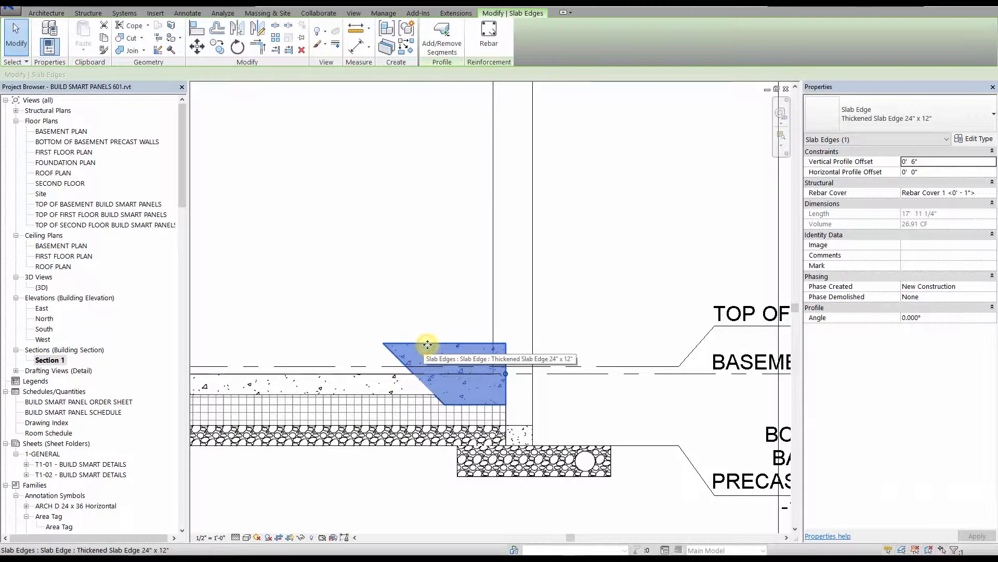
pyautogui.click(943, 162)
pyautogui.write('0')
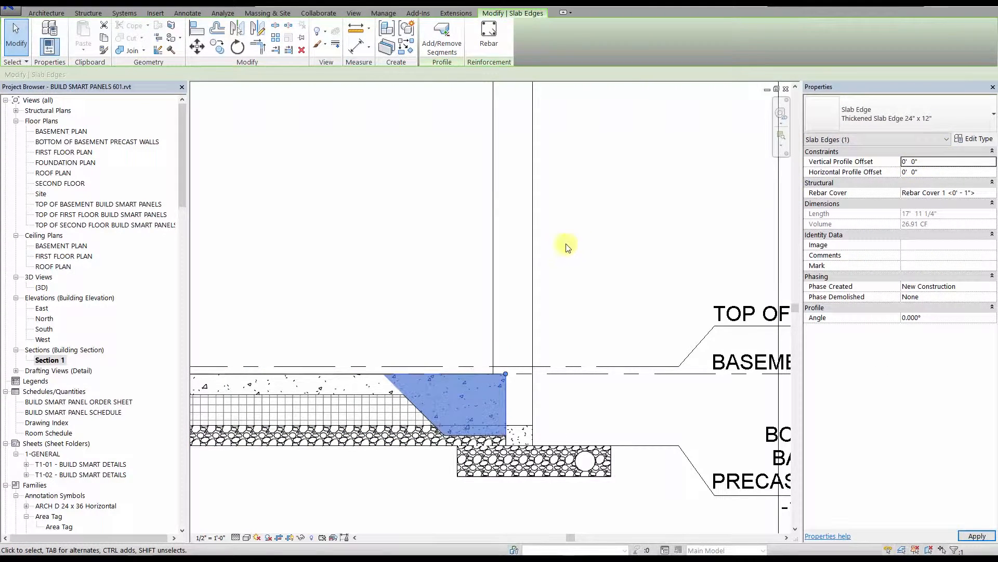
pyautogui.click(583, 241)
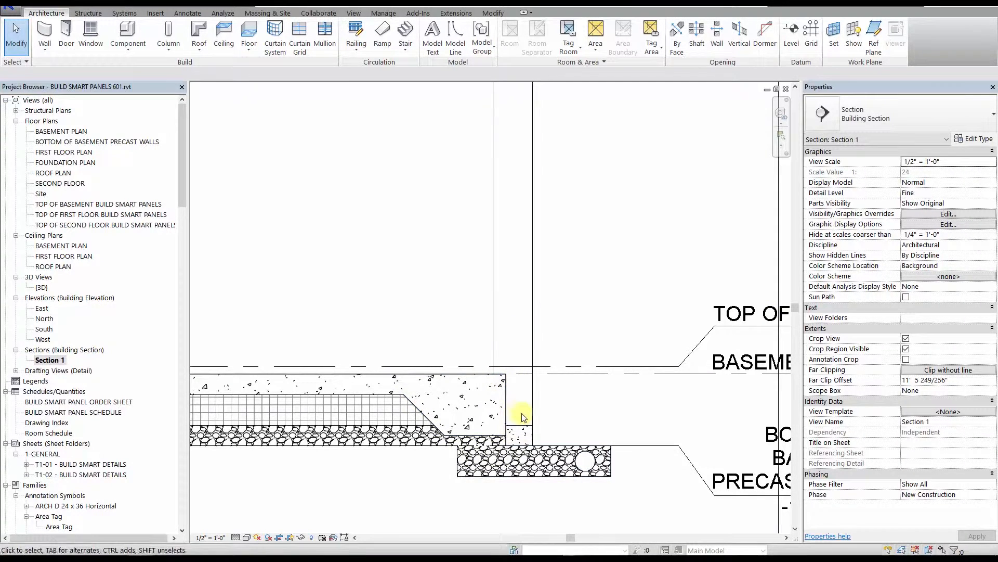
# Add a Build Smart - J-Form slab edge along the outer top edge of the thickened slab
pyautogui.click(247, 54)
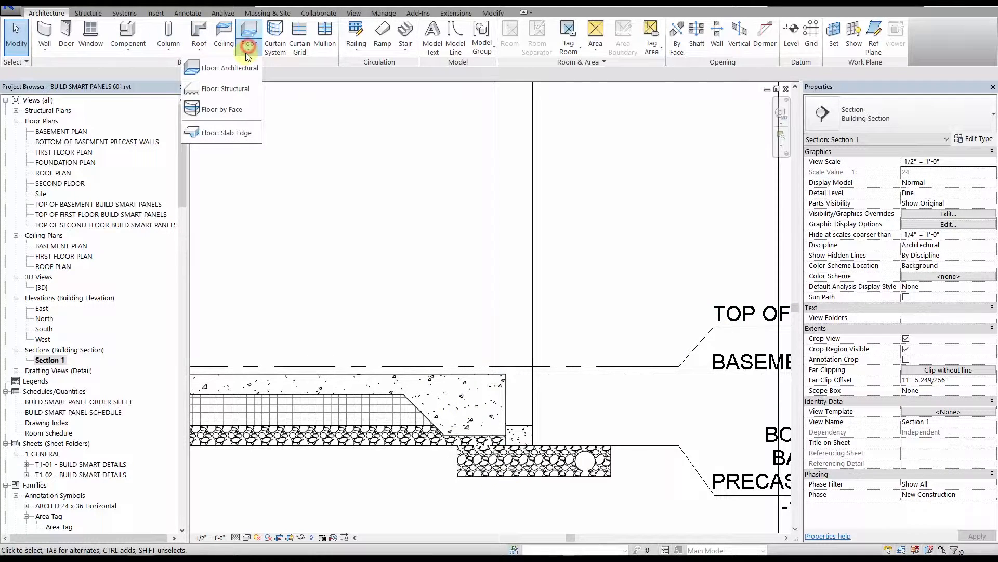
pyautogui.click(227, 132)
pyautogui.click(899, 114)
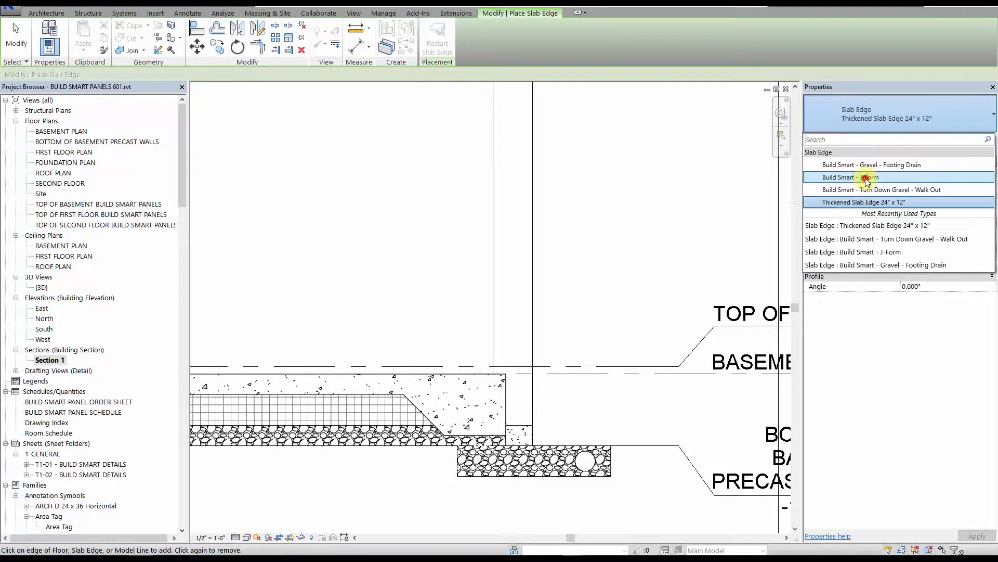
pyautogui.click(867, 179)
pyautogui.click(506, 378)
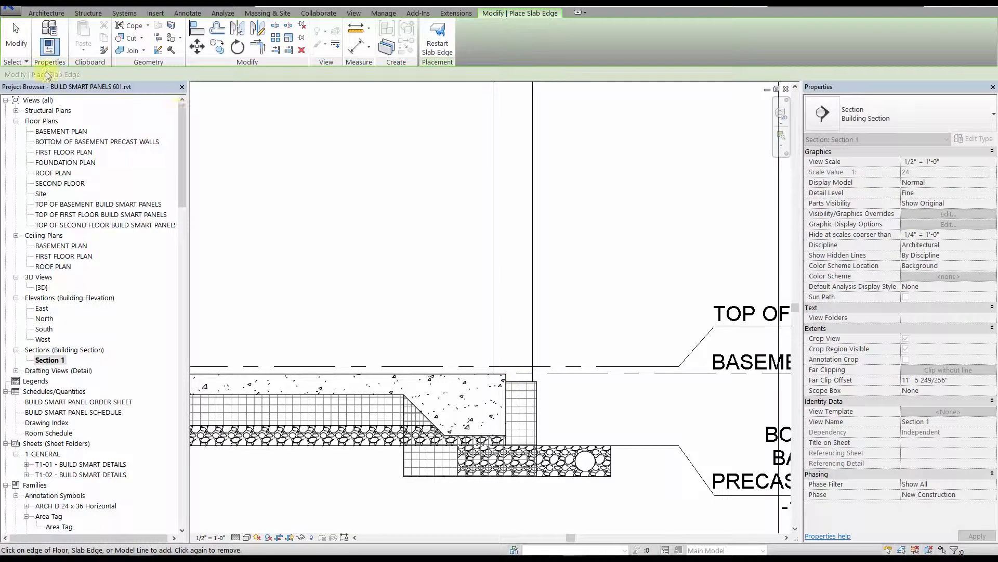
pyautogui.click(16, 37)
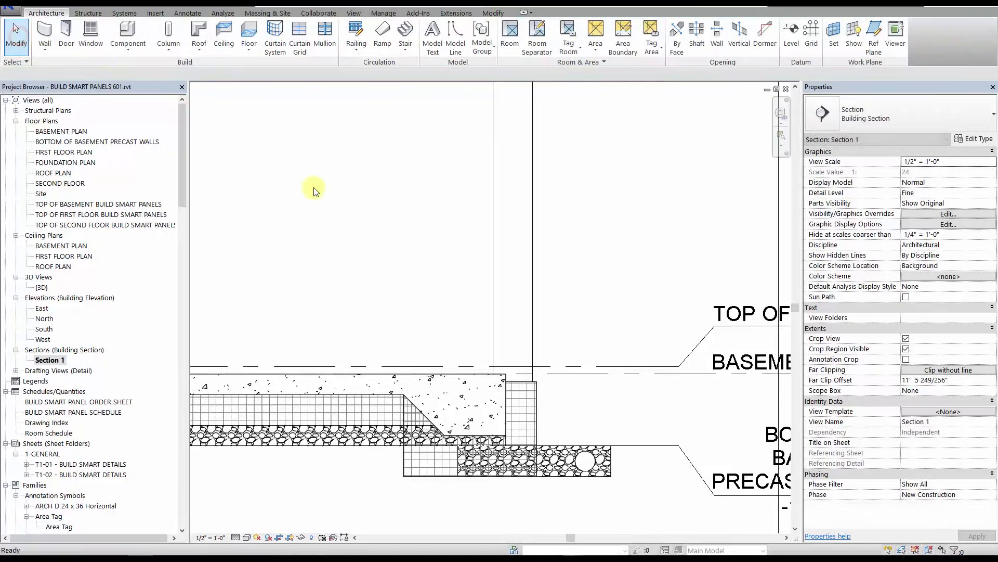
# Join the J-Form slab edge's geometry with the basement floor slab
pyautogui.click(388, 225)
pyautogui.moveTo(423, 272); pyautogui.dragTo(465, 224, button='middle')
pyautogui.press('j')
pyautogui.press('g')
pyautogui.click(579, 339)
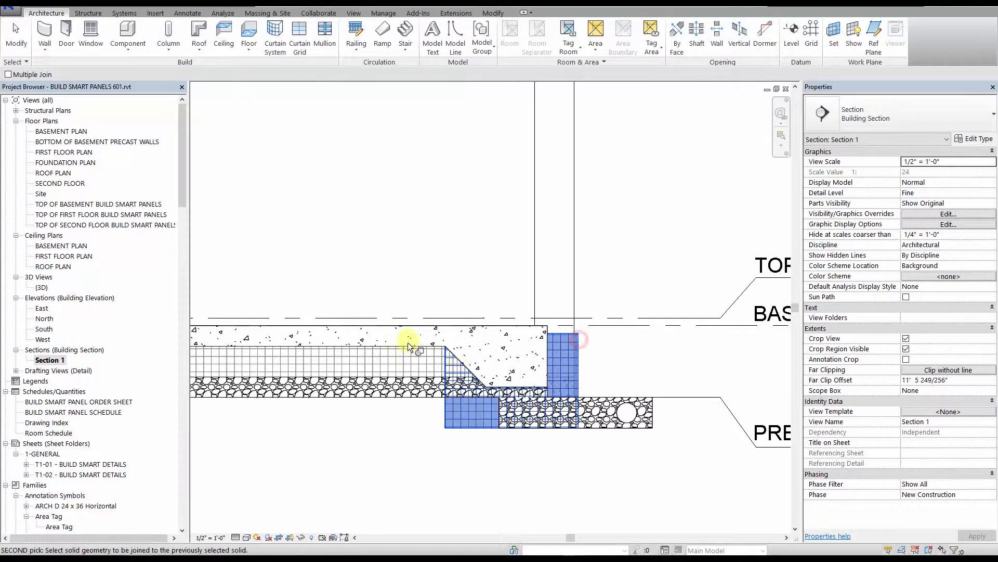
pyautogui.click(406, 344)
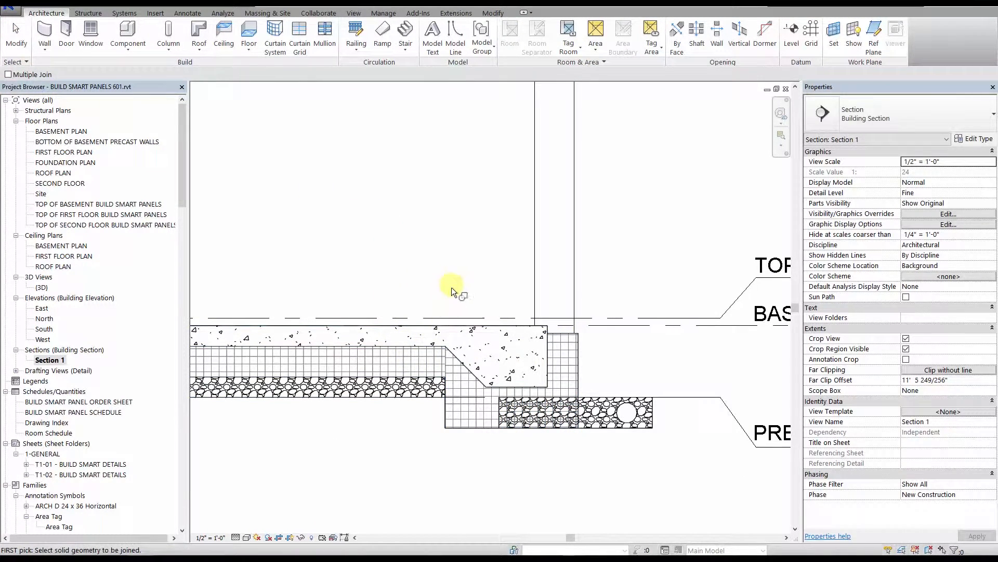
pyautogui.press('Escape')
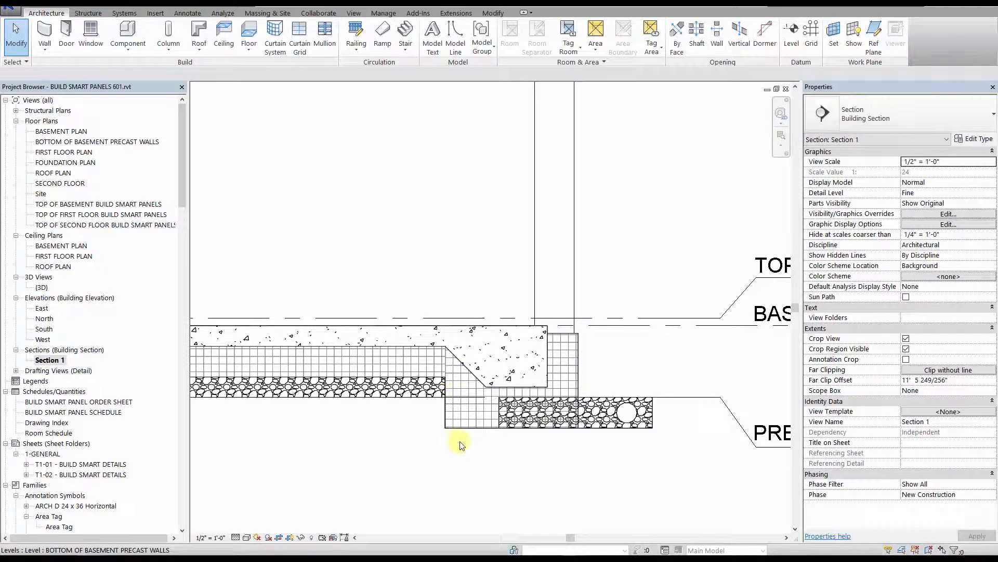
# Add a Build Smart - Turn Down Gravel - Walk Out slab edge along the thickened slab's outer top edge
pyautogui.click(250, 56)
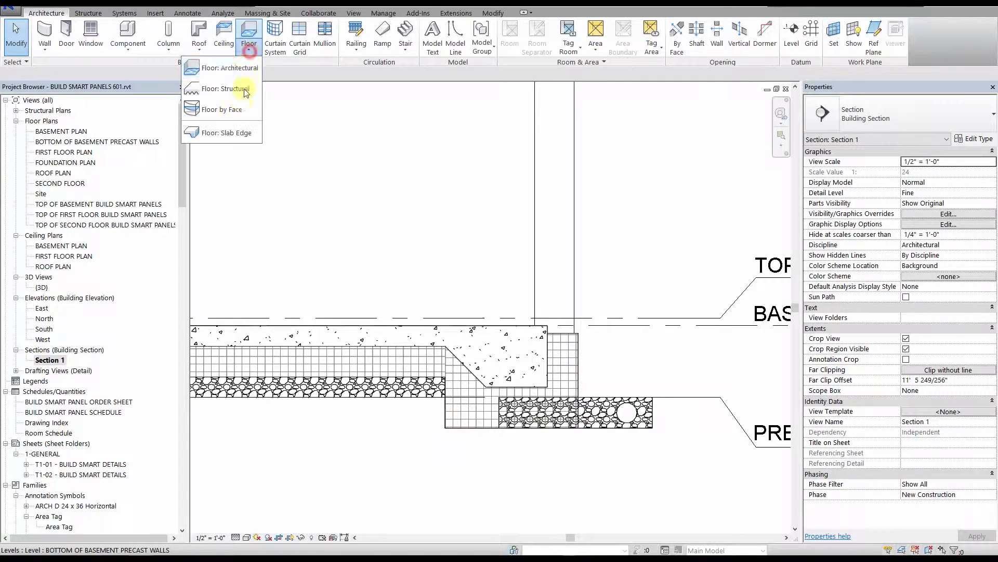
pyautogui.click(234, 133)
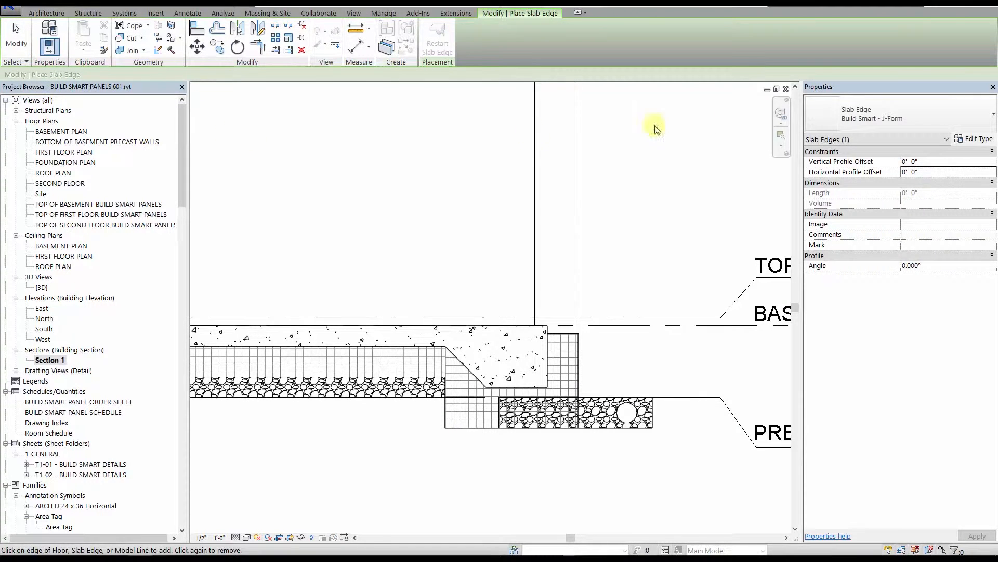
pyautogui.click(873, 111)
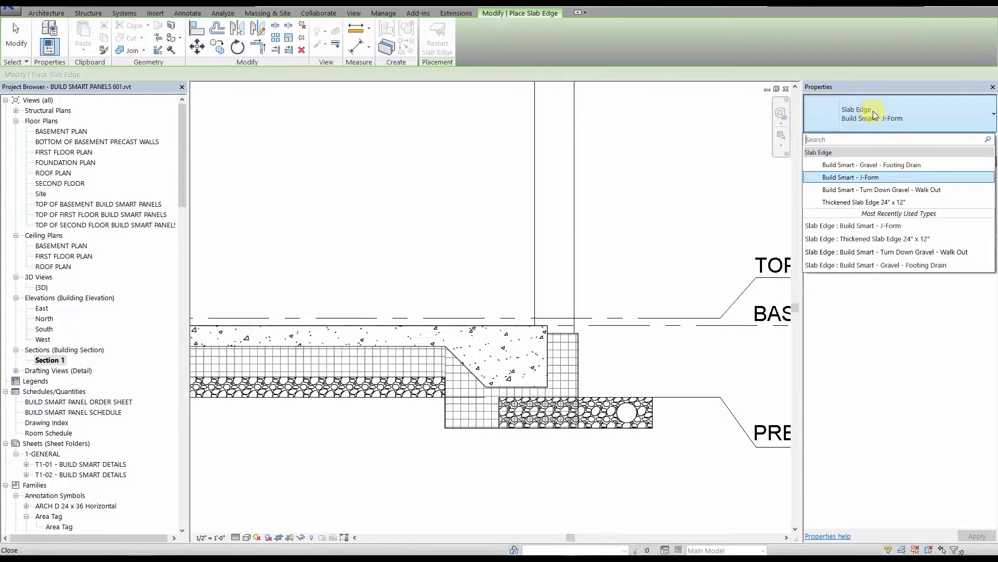
pyautogui.click(873, 187)
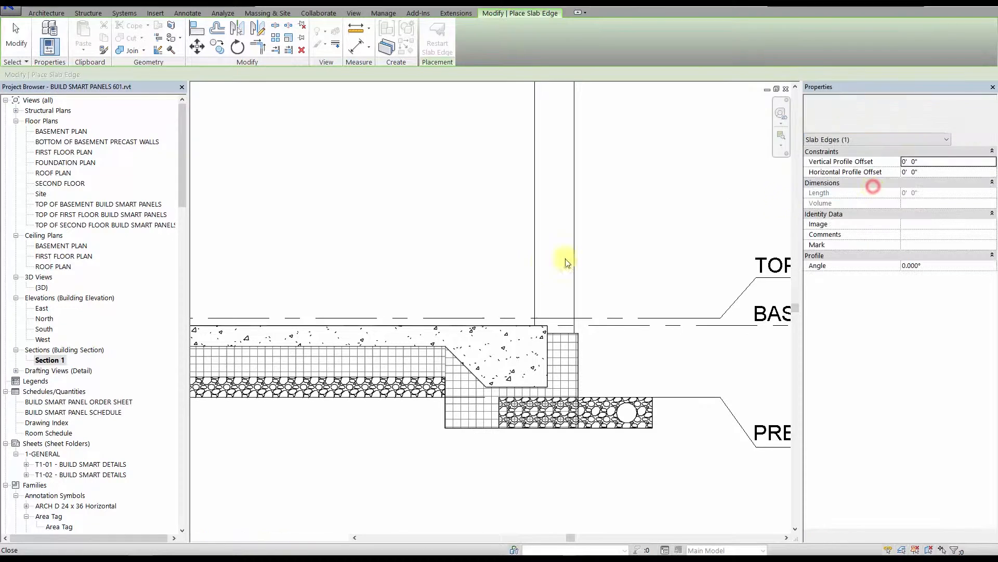
pyautogui.click(547, 326)
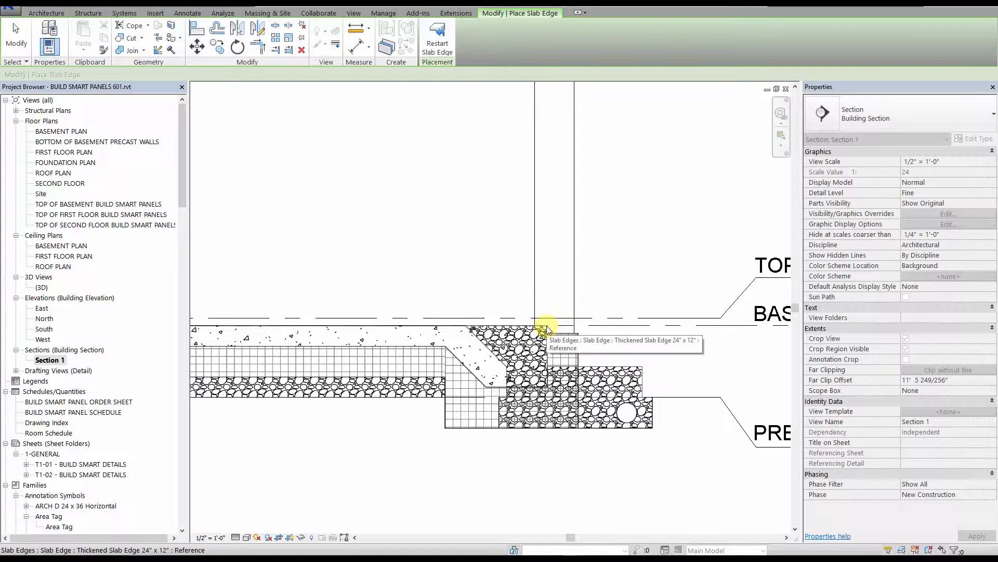
pyautogui.press('Escape')
# Align the turn-down gravel's outer ledge with the J-Form's underside and its upper vertical face with the J-Form's inner face
pyautogui.press('a')
pyautogui.press('l')
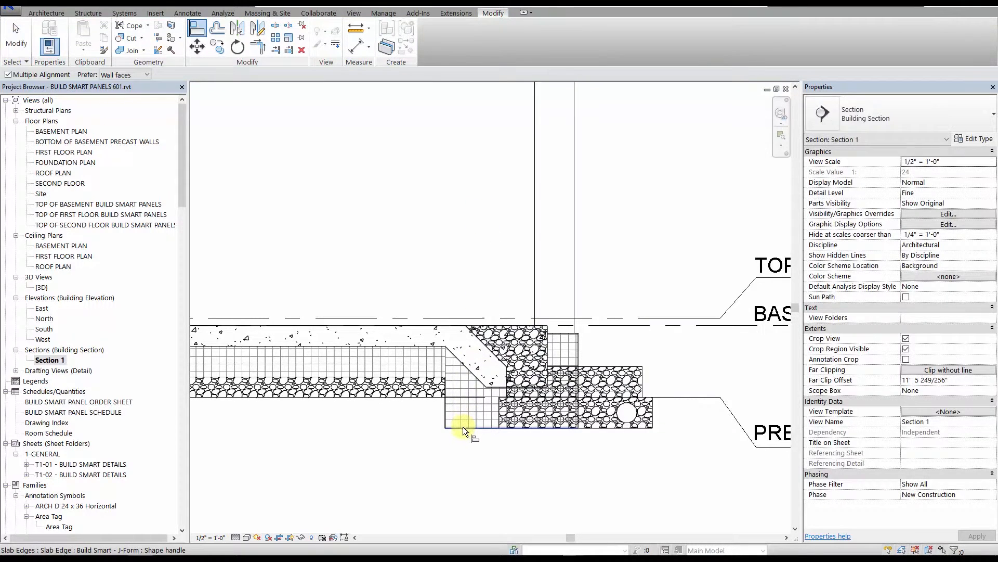
pyautogui.click(462, 426)
pyautogui.click(599, 368)
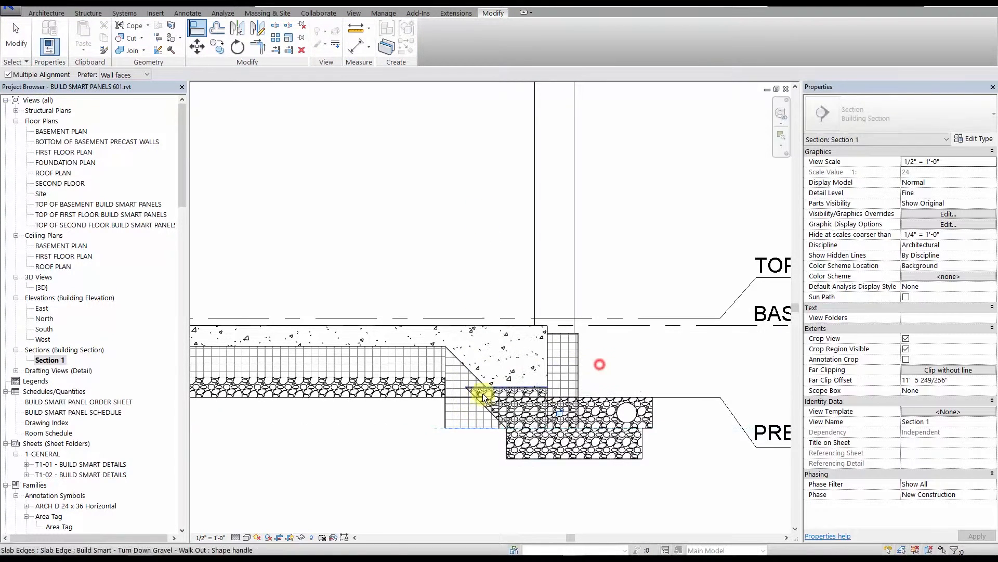
pyautogui.click(445, 406)
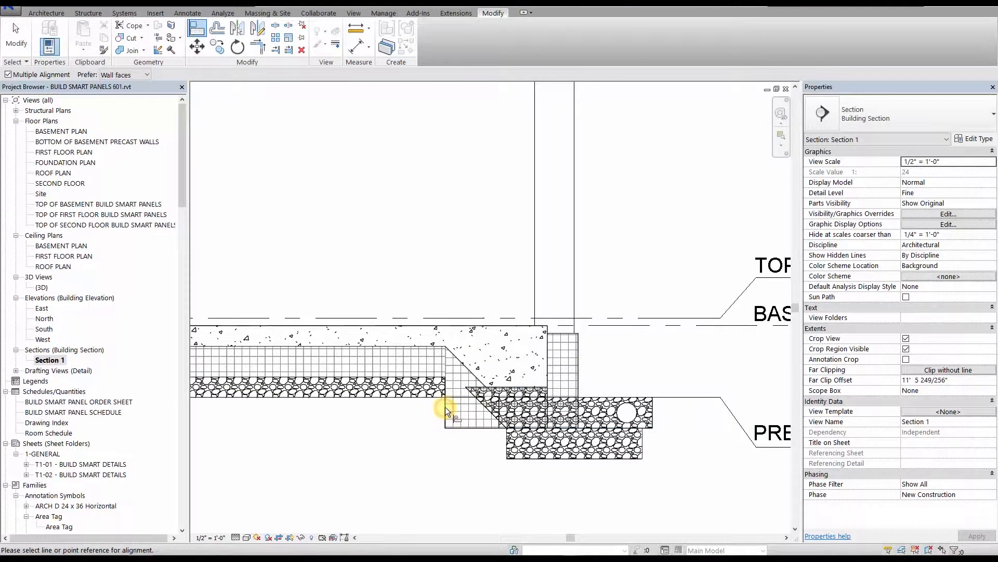
pyautogui.click(548, 404)
pyautogui.scroll(4, 548, 404)
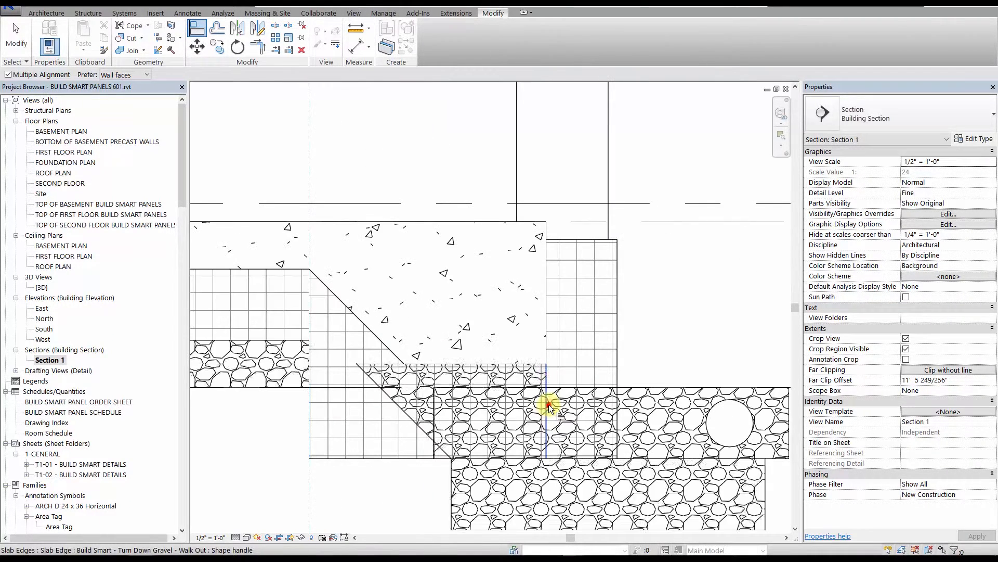
pyautogui.scroll(-5, 536, 403)
pyautogui.press('Escape')
pyautogui.press('Escape')
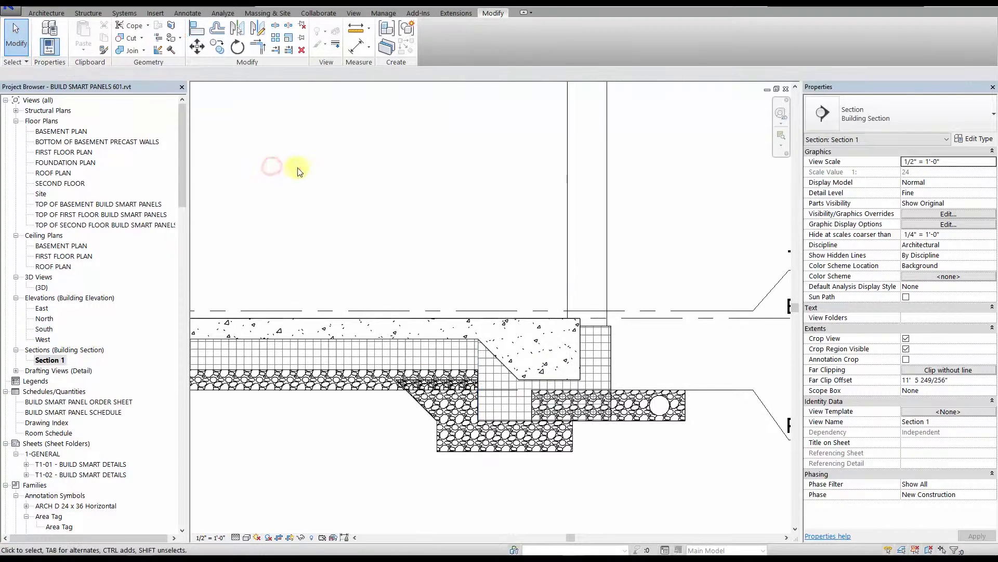
# Join the turn-down gravel slab edge with the basement floor slab
pyautogui.press('j')
pyautogui.press('g')
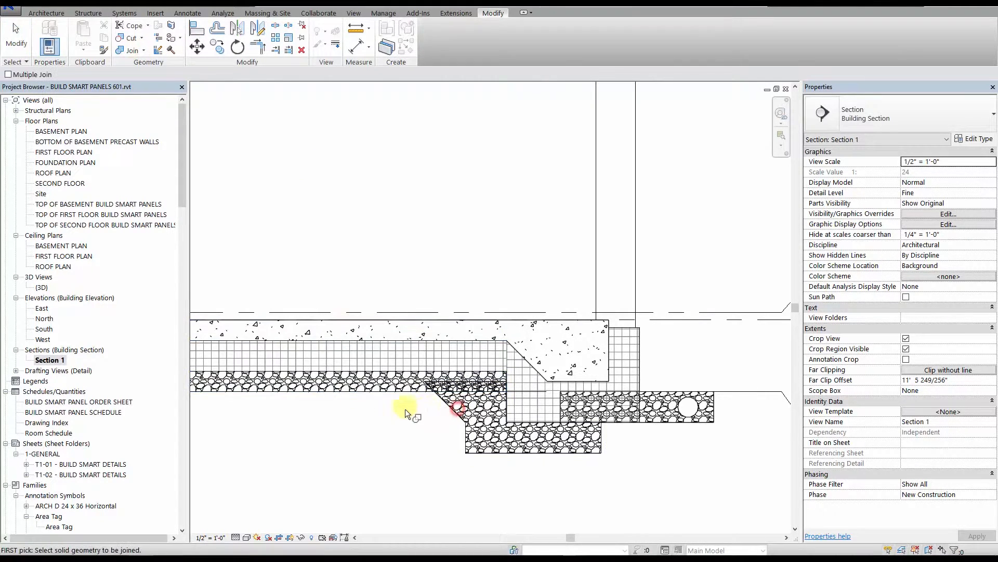
pyautogui.press('Escape')
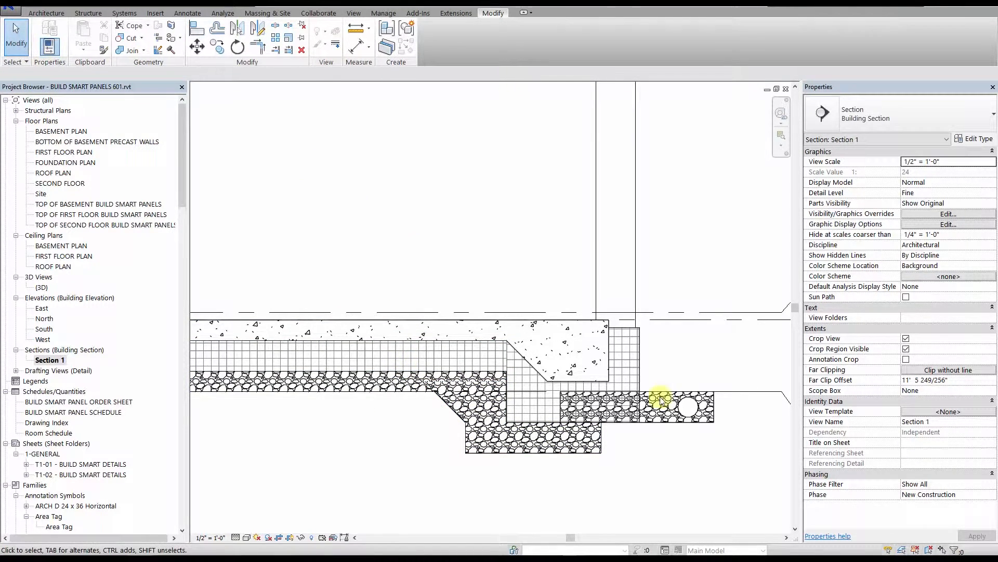
# Align the underside of the Build Smart - Gravel - Footing Drain slab edge with the underside of the turn-down gravel
pyautogui.click(666, 400)
pyautogui.moveTo(669, 382); pyautogui.dragTo(553, 345, button='middle')
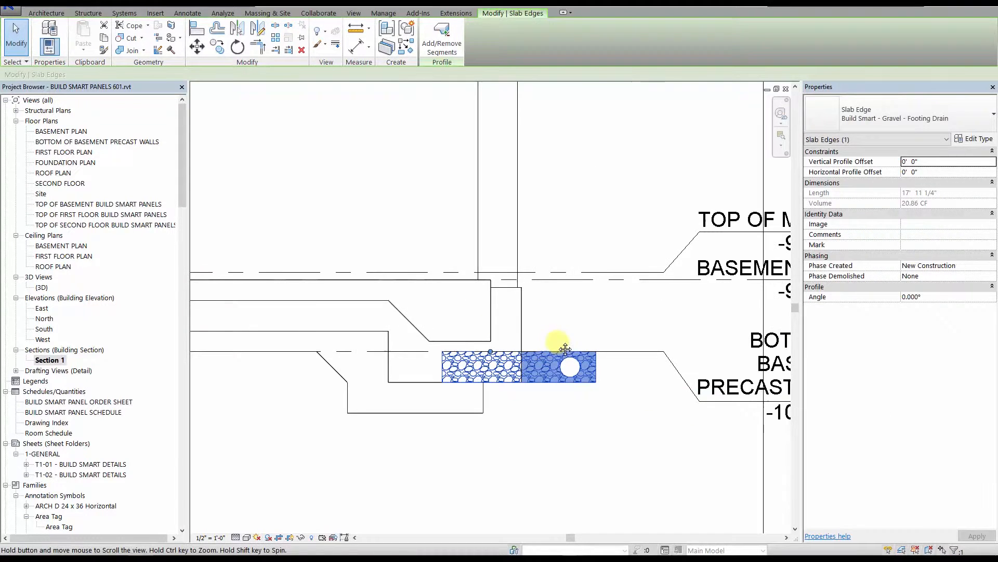
pyautogui.click(563, 333)
pyautogui.press('a')
pyautogui.press('l')
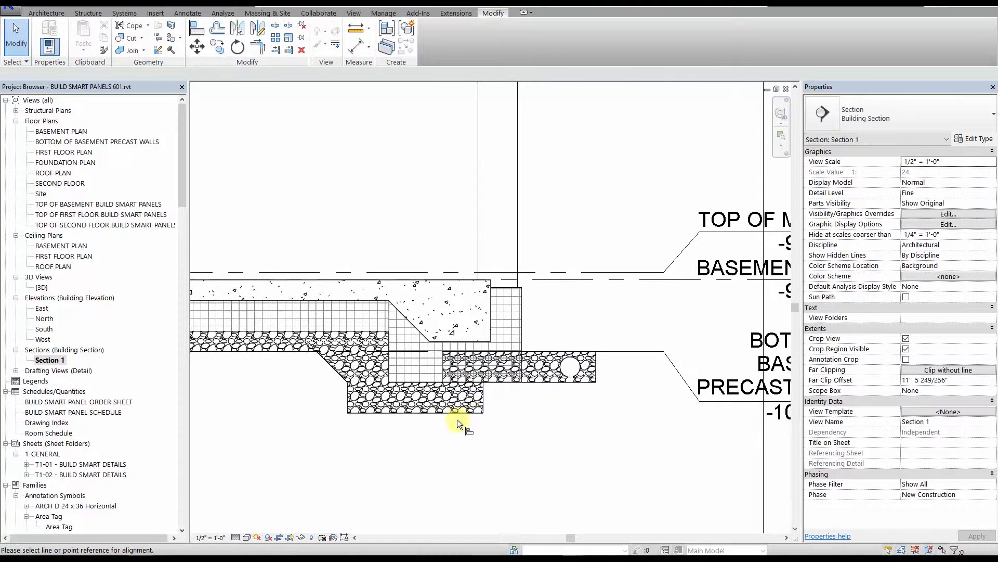
pyautogui.click(472, 413)
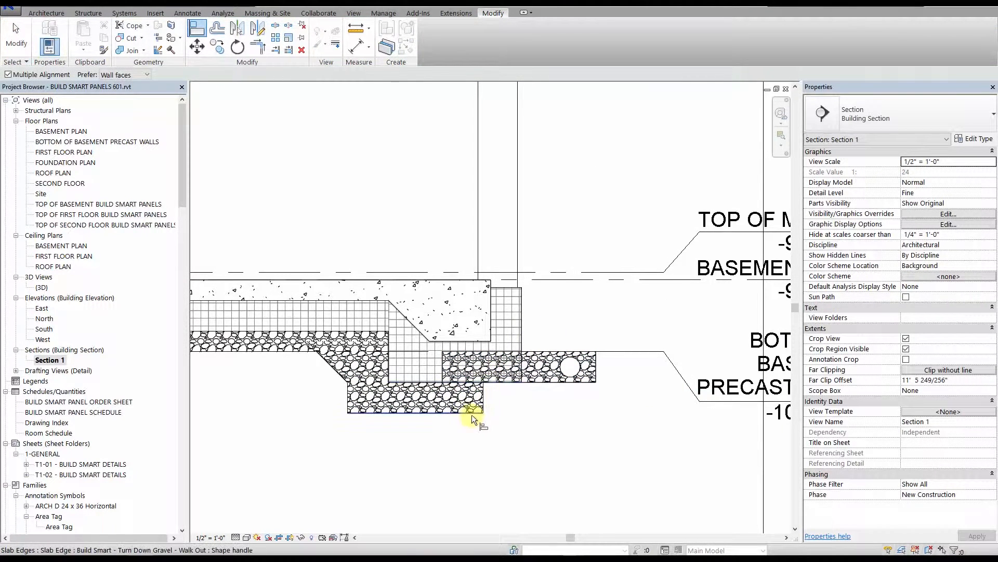
pyautogui.click(539, 380)
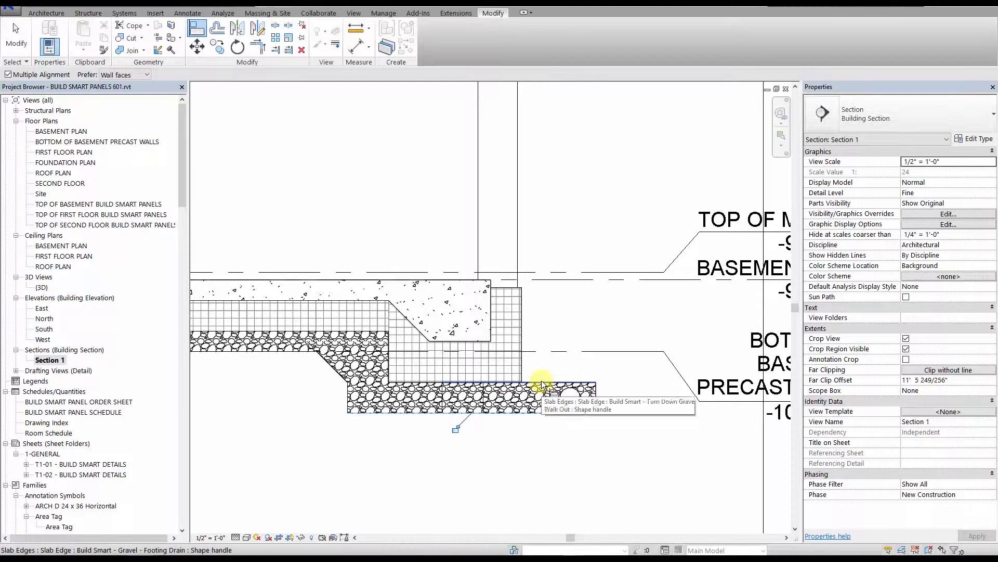
pyautogui.press('Escape')
pyautogui.press('Escape')
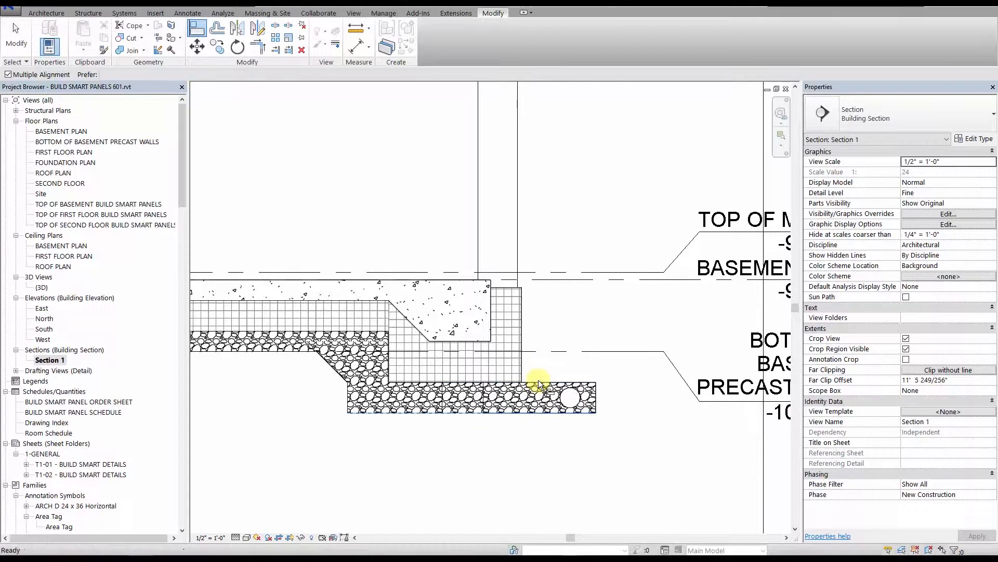
# Join the turn-down gravel slab edge with the footing drain gravel
pyautogui.click(539, 379)
pyautogui.click(118, 50)
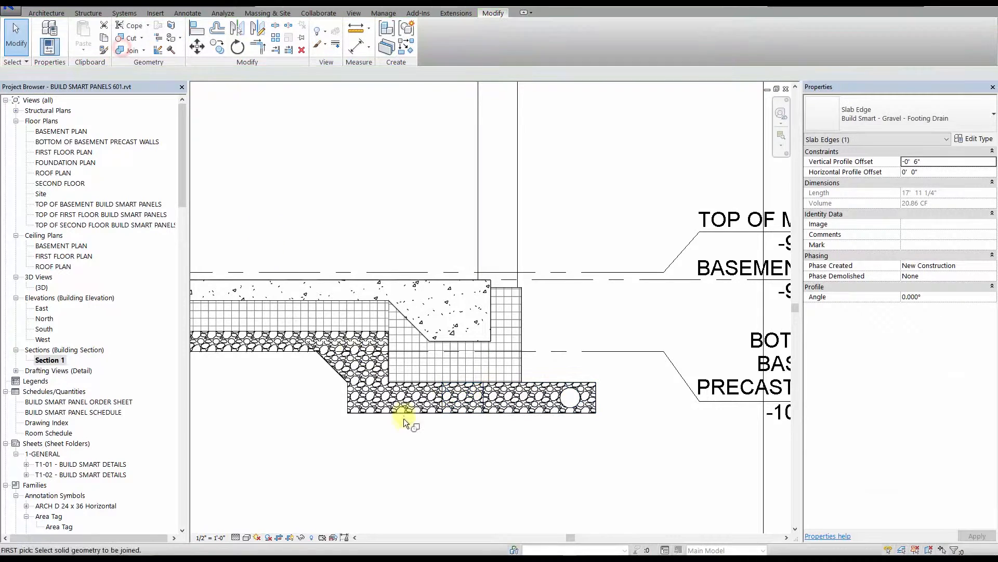
pyautogui.click(404, 412)
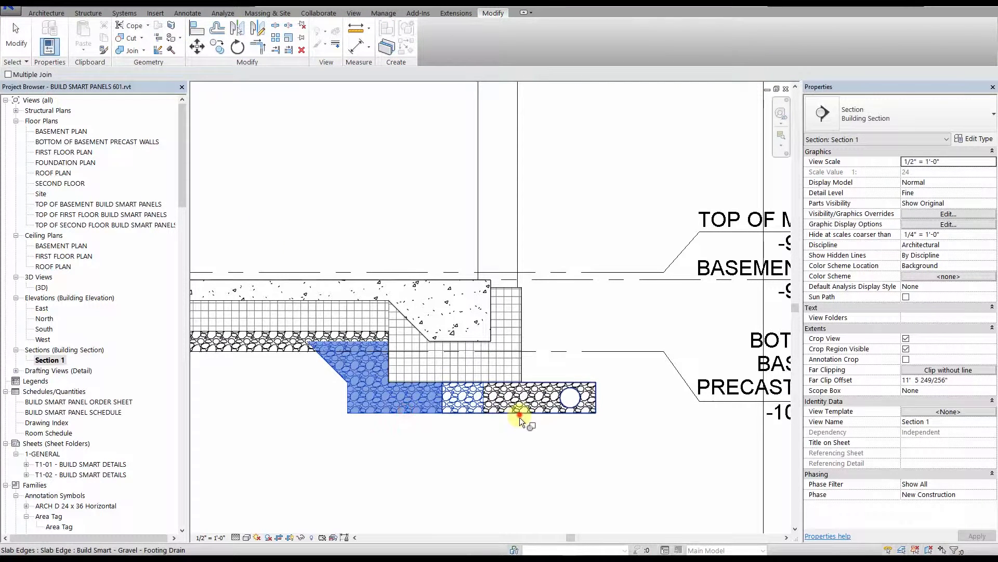
pyautogui.click(519, 417)
pyautogui.press('Escape')
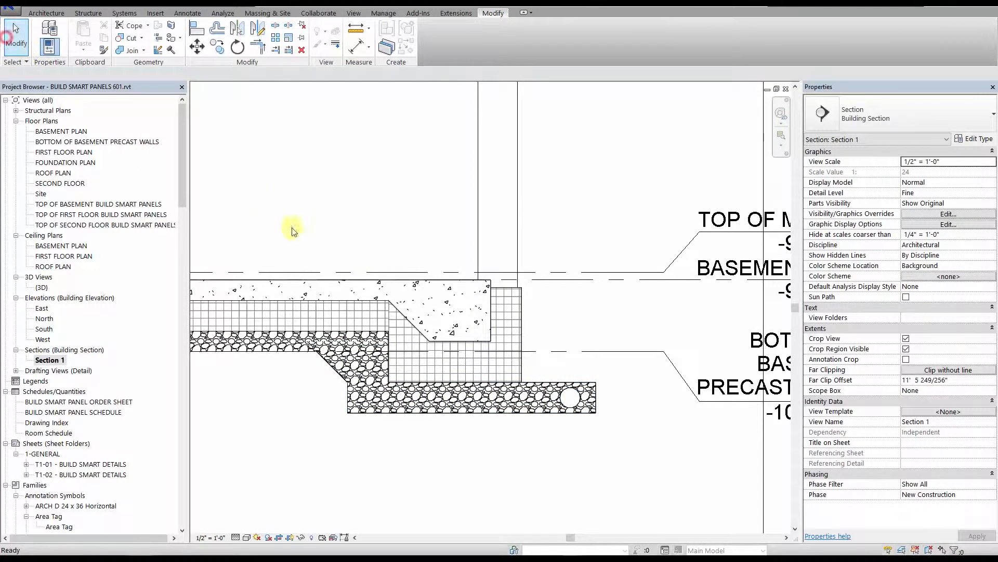
pyautogui.click(574, 461)
pyautogui.scroll(-2, 559, 405)
pyautogui.moveTo(541, 368); pyautogui.dragTo(660, 399, button='middle')
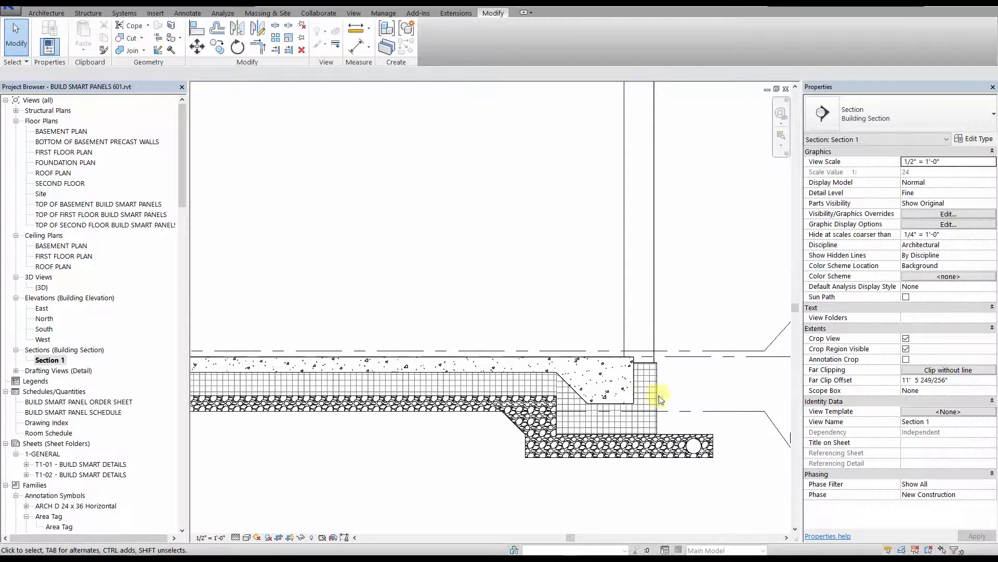
pyautogui.moveTo(609, 358); pyautogui.dragTo(557, 337, button='middle')
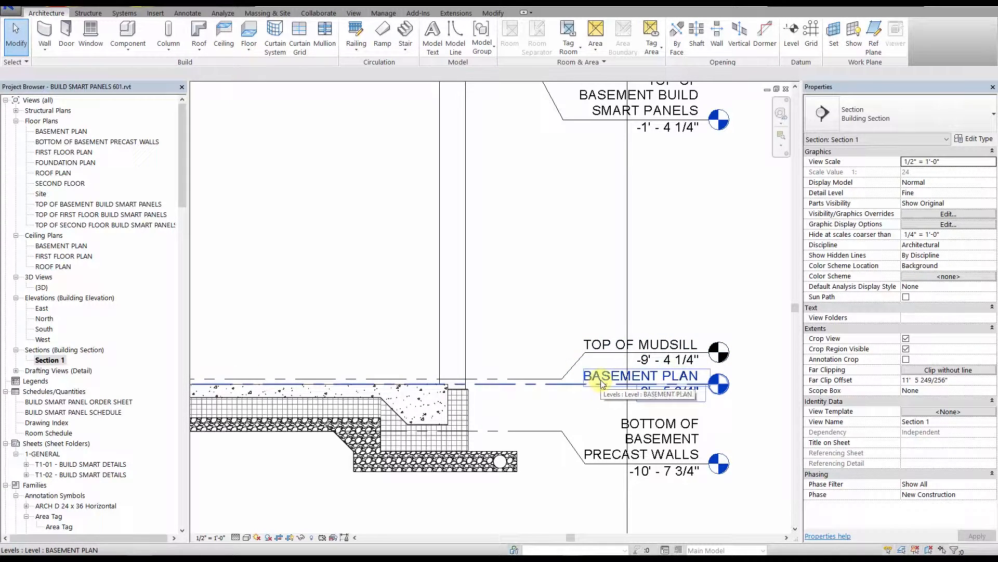
# Try deleting the Basement Plan and Bottom of Basement Precast Walls levels in the section
pyautogui.moveTo(622, 340); pyautogui.dragTo(538, 359, button='middle')
pyautogui.scroll(-1, 538, 359)
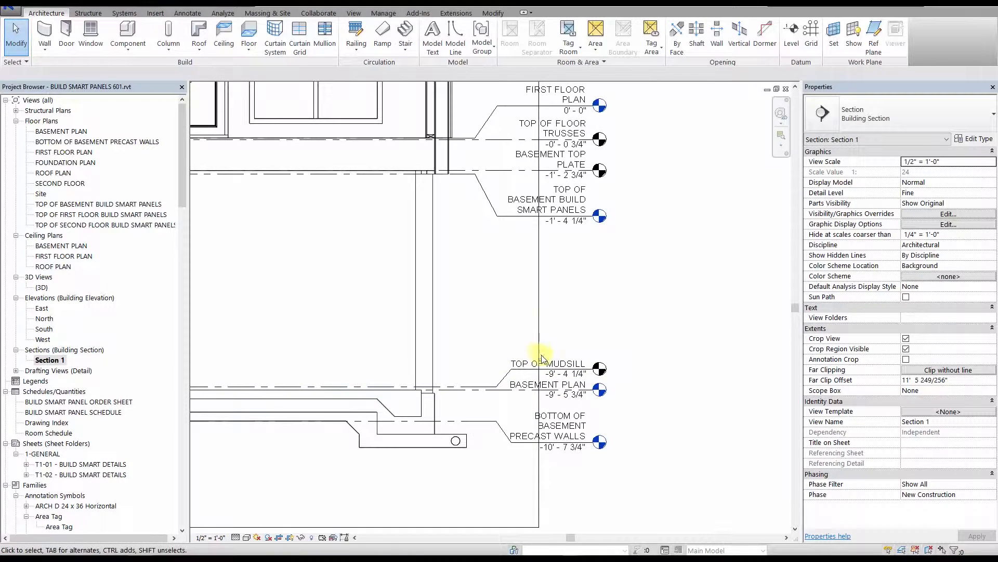
pyautogui.moveTo(604, 87); pyautogui.dragTo(616, 119, button='middle')
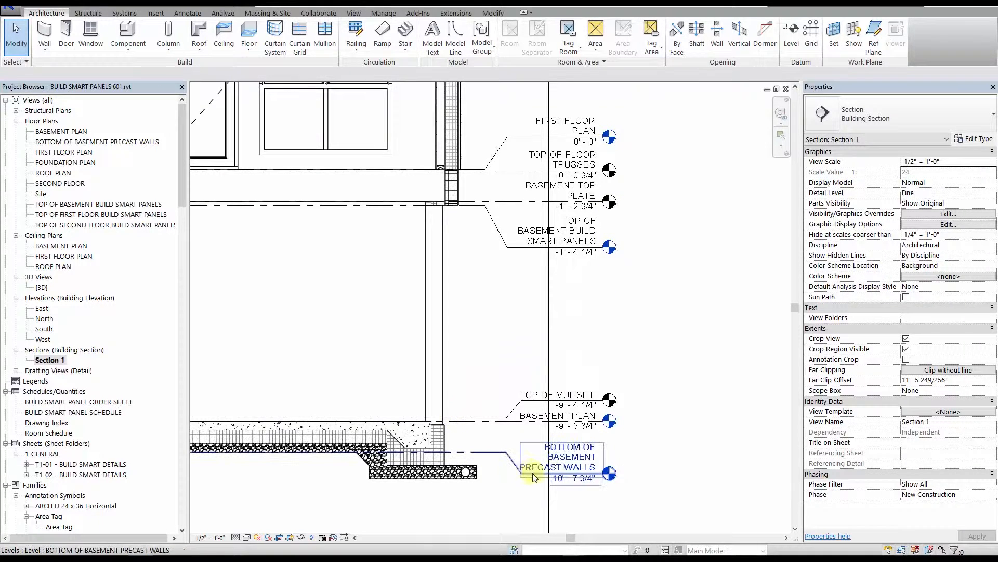
pyautogui.moveTo(663, 499); pyautogui.dragTo(580, 416)
pyautogui.press('Delete')
pyautogui.click(539, 313)
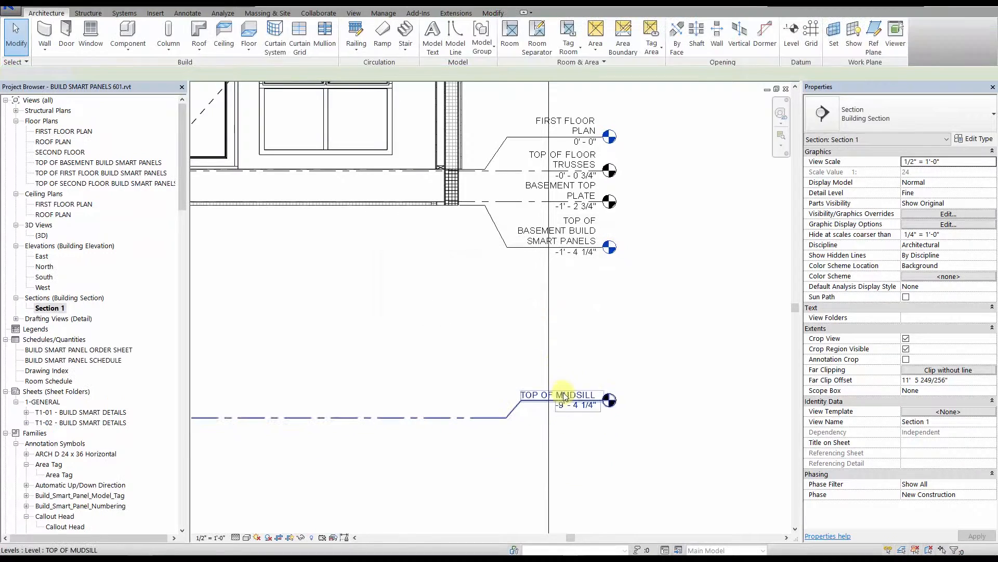
# Try setting the Top of Mudsill level's elevation to 1 1/2", and undo both the elevation change and the level deletion
pyautogui.click(565, 396)
pyautogui.click(577, 405)
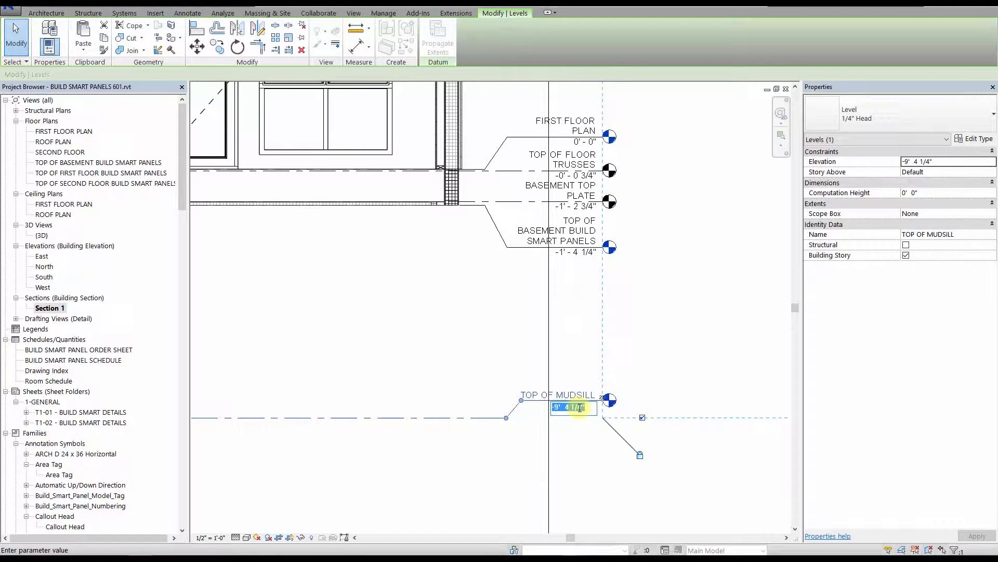
pyautogui.write("1.5'")
pyautogui.press('Return')
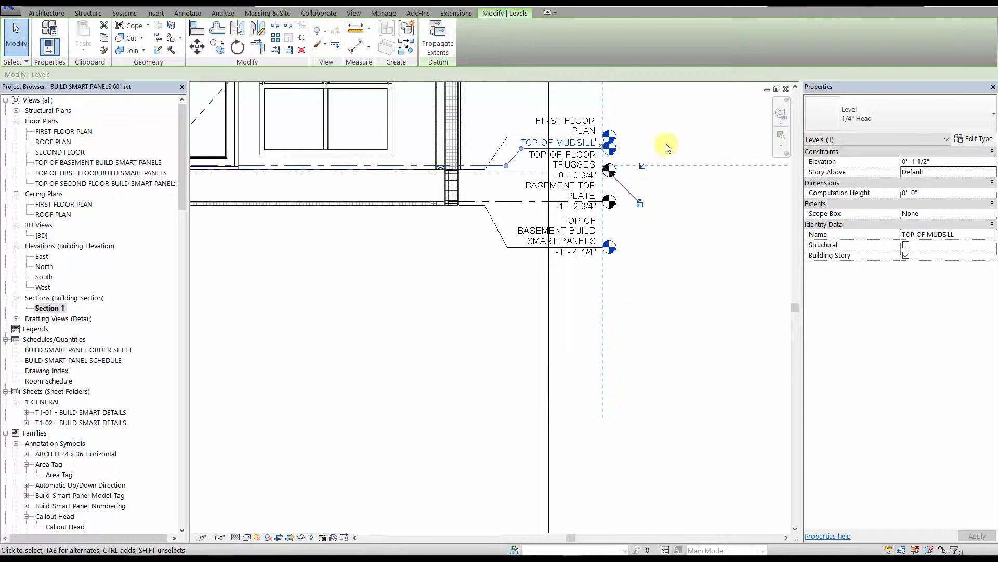
pyautogui.press('Escape')
pyautogui.hotkey('ctrl', 'z')
pyautogui.hotkey('ctrl', 'z')
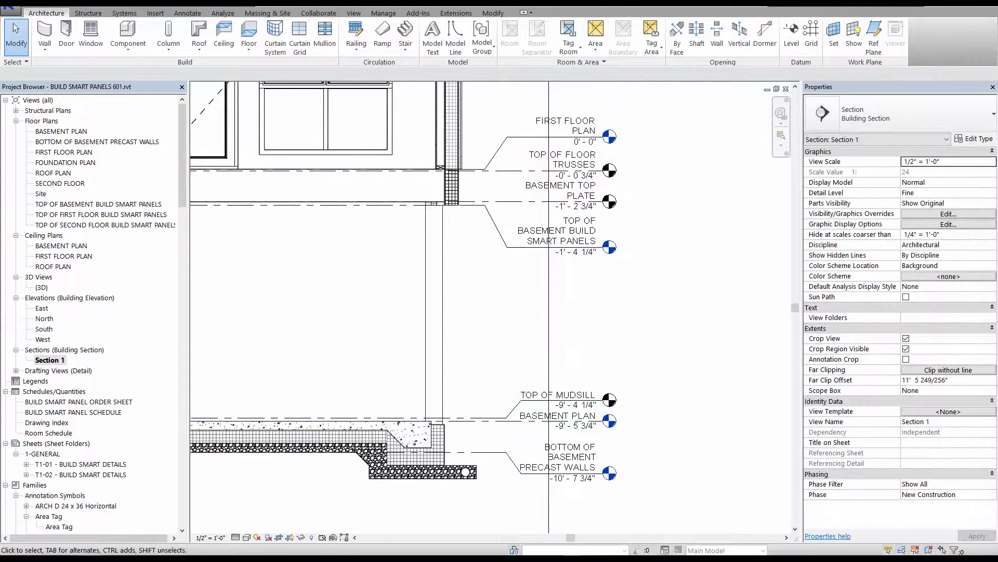
# In the basement plan, place a Build_Smart_Panel_Door_Panel component of type 8D1L-8 along the walk-out side
pyautogui.doubleClick(73, 131)
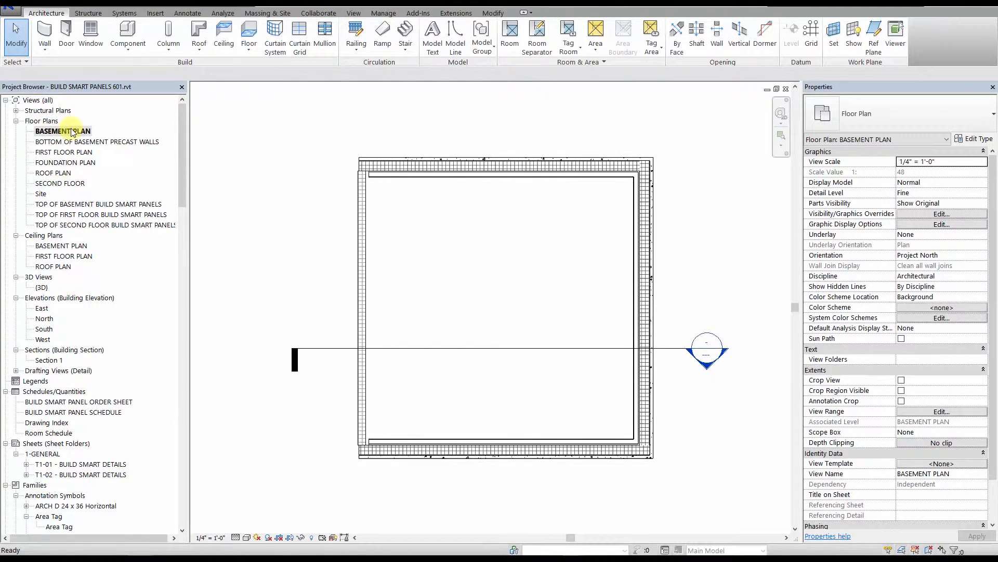
pyautogui.click(127, 32)
pyautogui.click(899, 114)
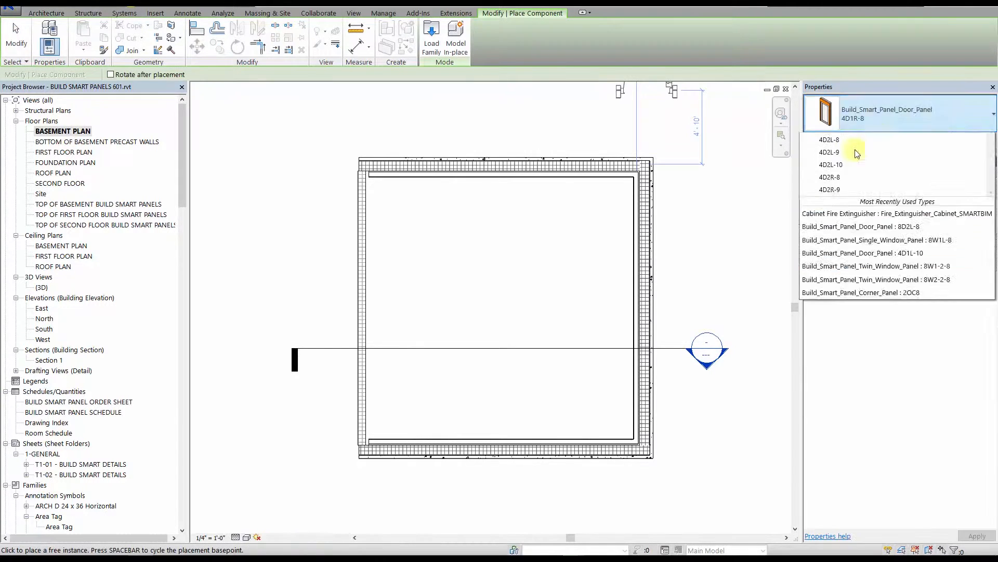
pyautogui.click(829, 217)
pyautogui.click(991, 164)
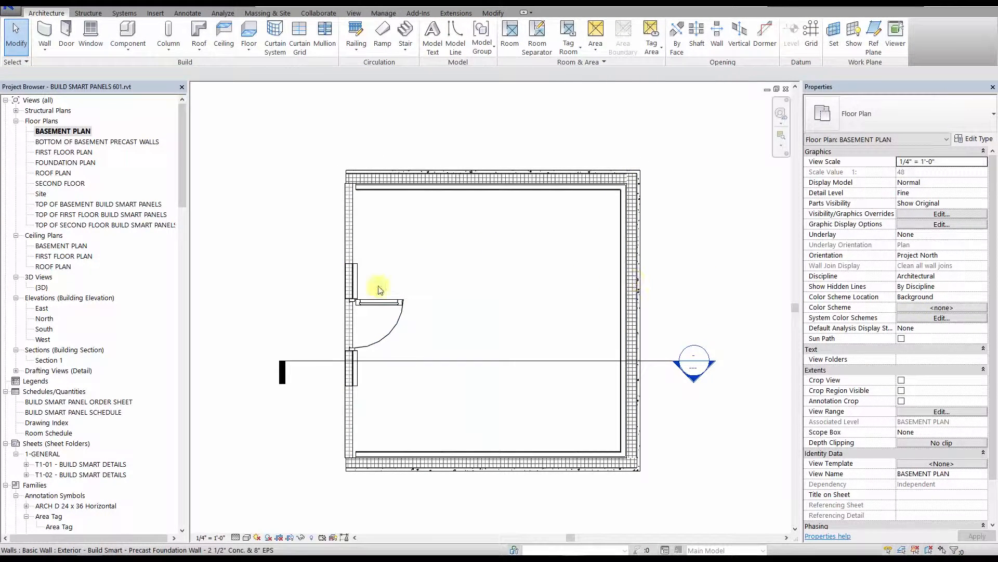
# In Section 1, align the basement door panel's exterior face with the exterior face of the Build Smart band wall above
pyautogui.doubleClick(45, 360)
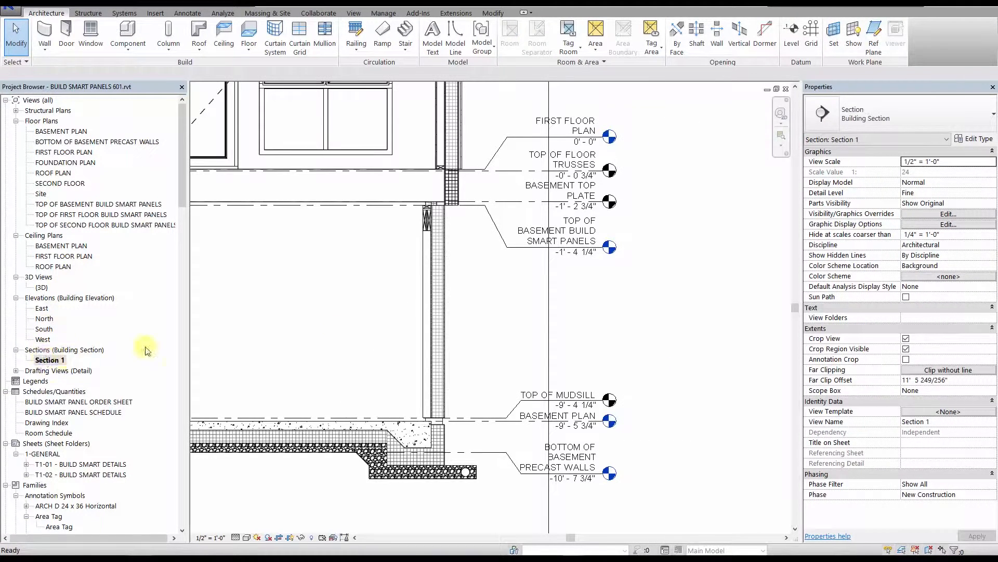
pyautogui.moveTo(468, 330); pyautogui.dragTo(483, 327, button='middle')
pyautogui.scroll(3, 474, 237)
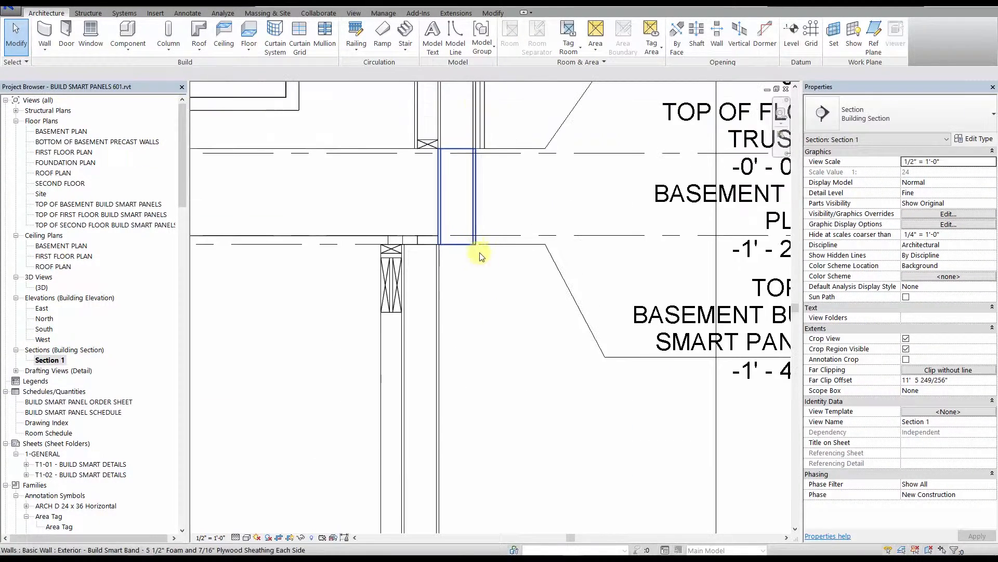
pyautogui.press('a')
pyautogui.press('l')
pyautogui.click(476, 213)
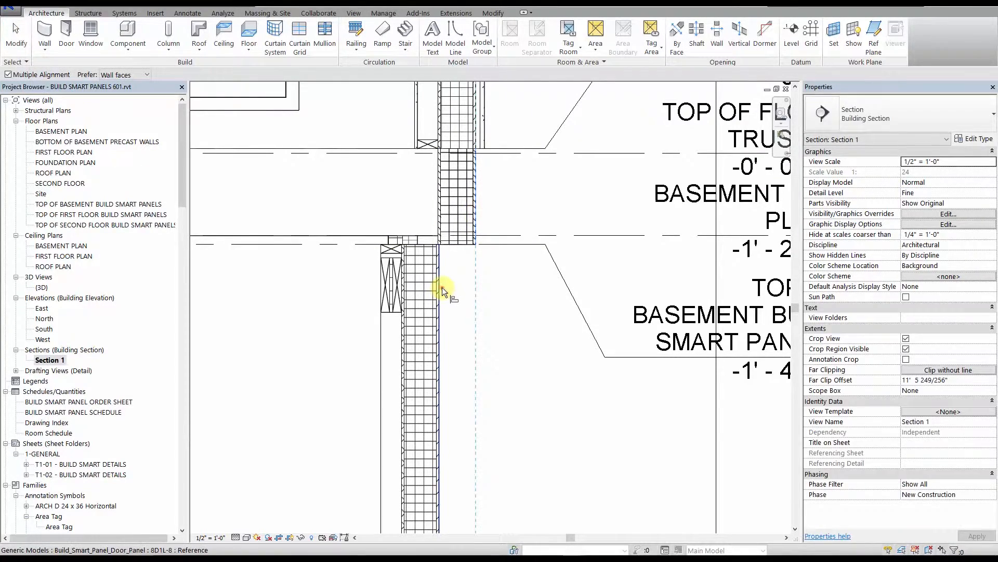
pyautogui.click(441, 287)
pyautogui.scroll(-3, 514, 308)
pyautogui.moveTo(529, 286); pyautogui.dragTo(520, 274, button='middle')
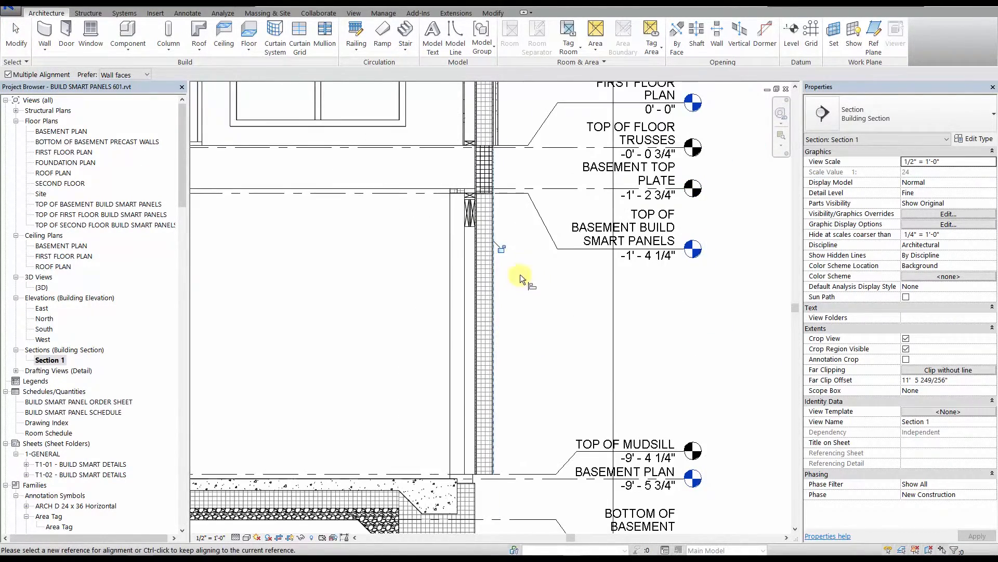
pyautogui.scroll(-3, 520, 273)
pyautogui.scroll(4, 512, 380)
pyautogui.moveTo(515, 393)
pyautogui.mouseDown(button='middle')
pyautogui.moveTo(542, 367)
pyautogui.moveTo(563, 279)
pyautogui.moveTo(572, 288)
pyautogui.mouseUp(button='middle')
pyautogui.scroll(3, 527, 380)
pyautogui.press('Escape')
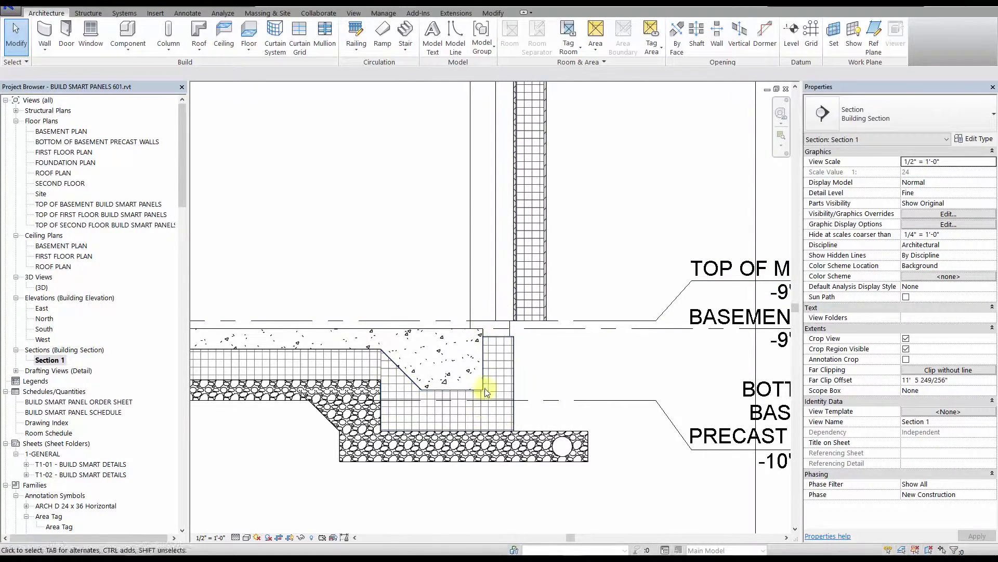
# Align the thickened slab edge's outer vertical face with the foam side of the door panel's interior sheathing
pyautogui.scroll(2, 507, 332)
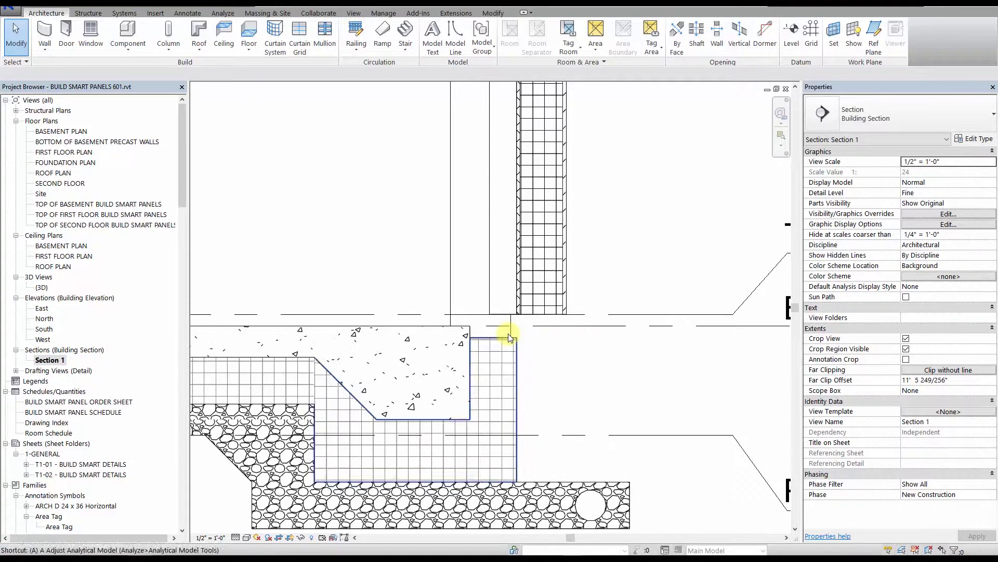
pyautogui.press('a')
pyautogui.press('l')
pyautogui.scroll(2, 523, 298)
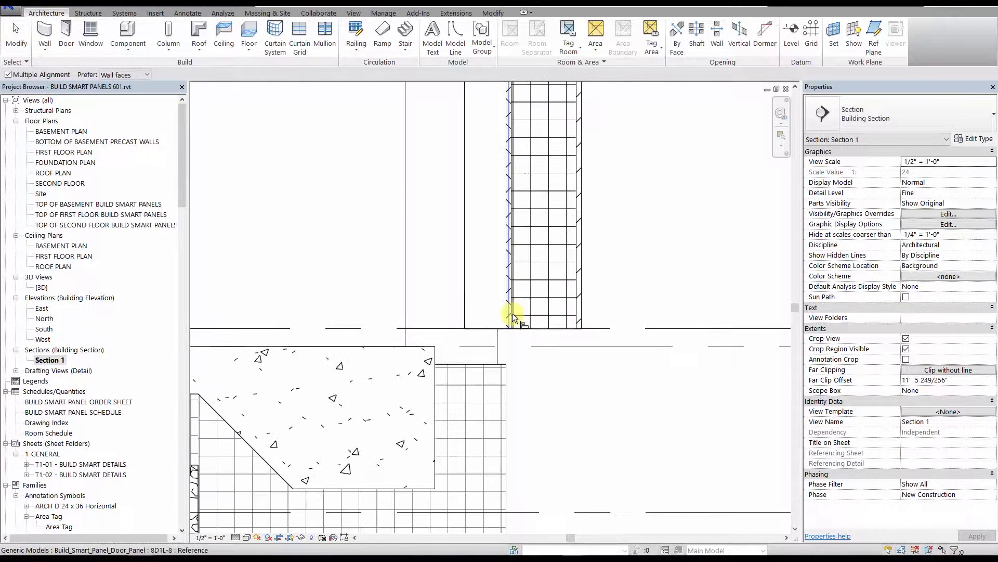
pyautogui.scroll(2, 514, 311)
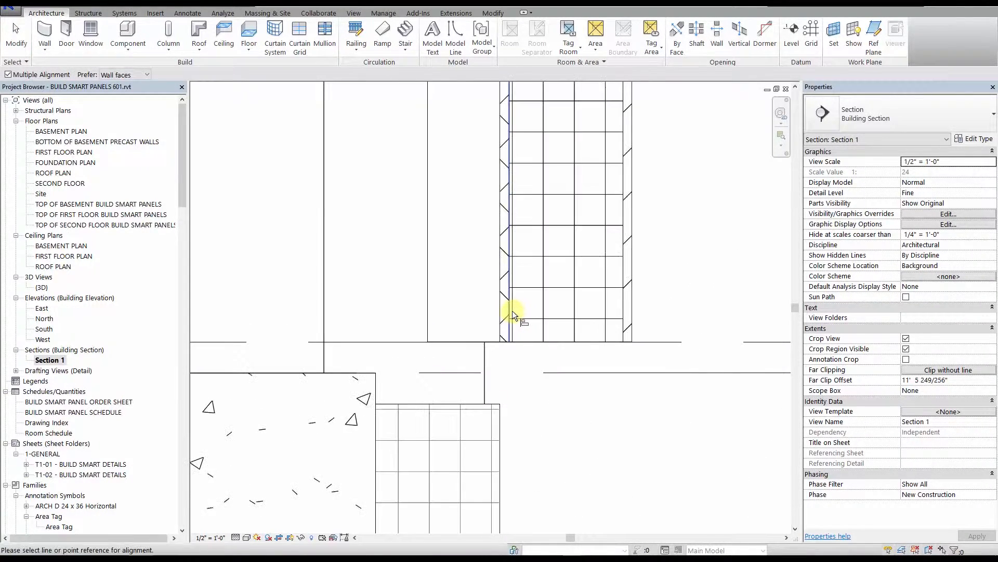
pyautogui.click(511, 311)
pyautogui.scroll(-2, 511, 311)
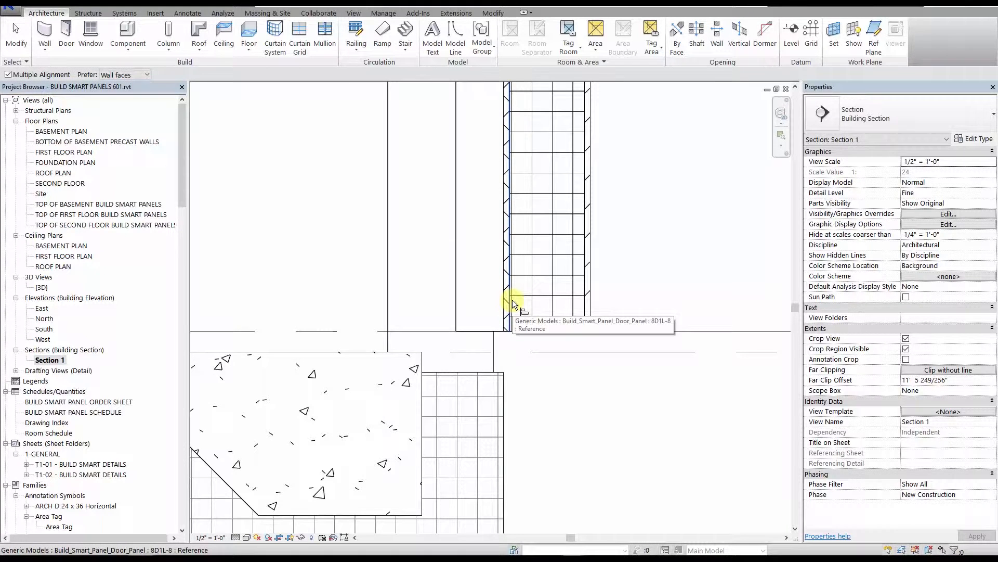
pyautogui.click(513, 299)
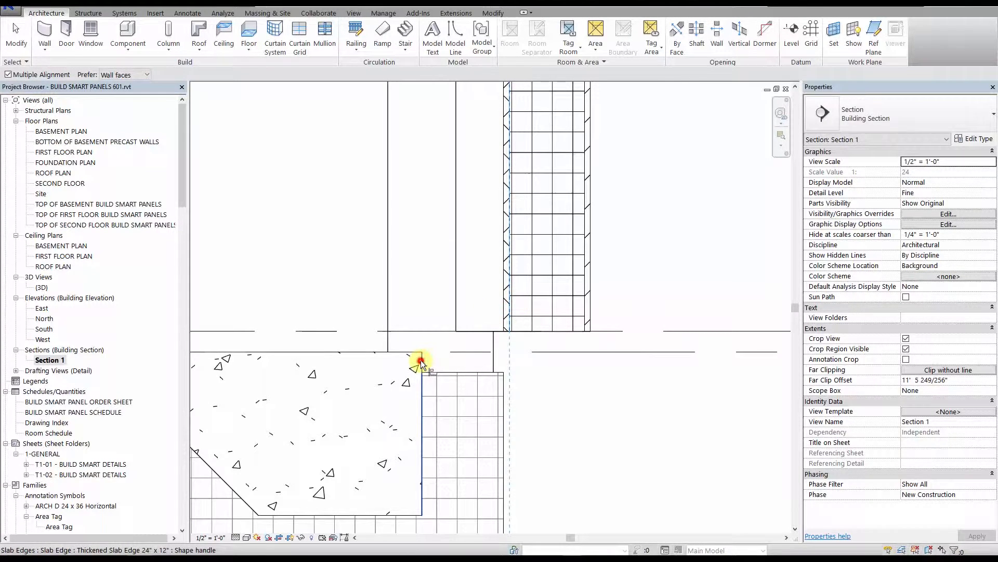
pyautogui.click(422, 360)
pyautogui.press('Escape')
pyautogui.press('Escape')
pyautogui.scroll(-2, 310, 312)
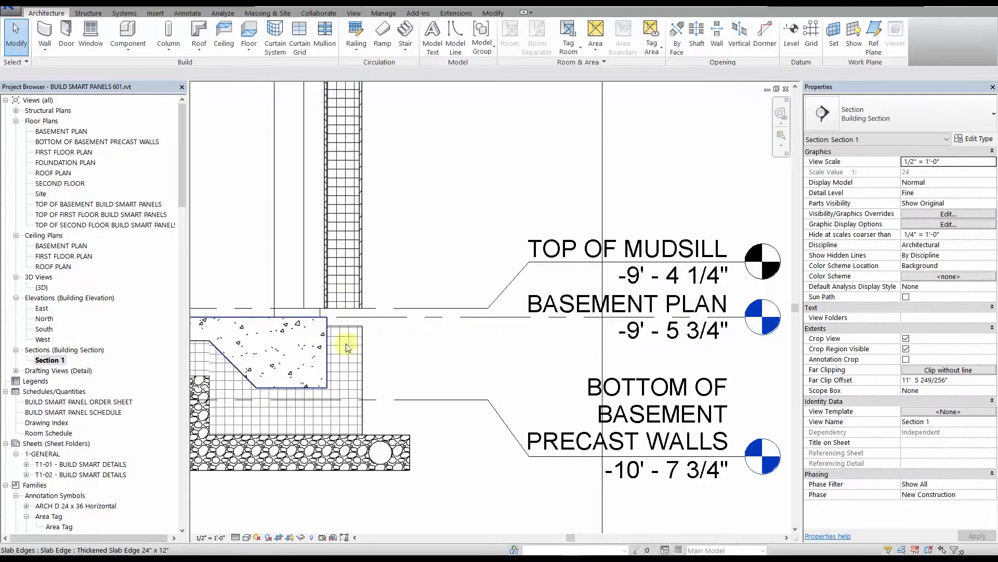
# In the basement plan, draw an Interior - 2x4 Plate wall about 13'-4" long along the door panel's inner side, up to Top of Mudsill
pyautogui.doubleClick(66, 132)
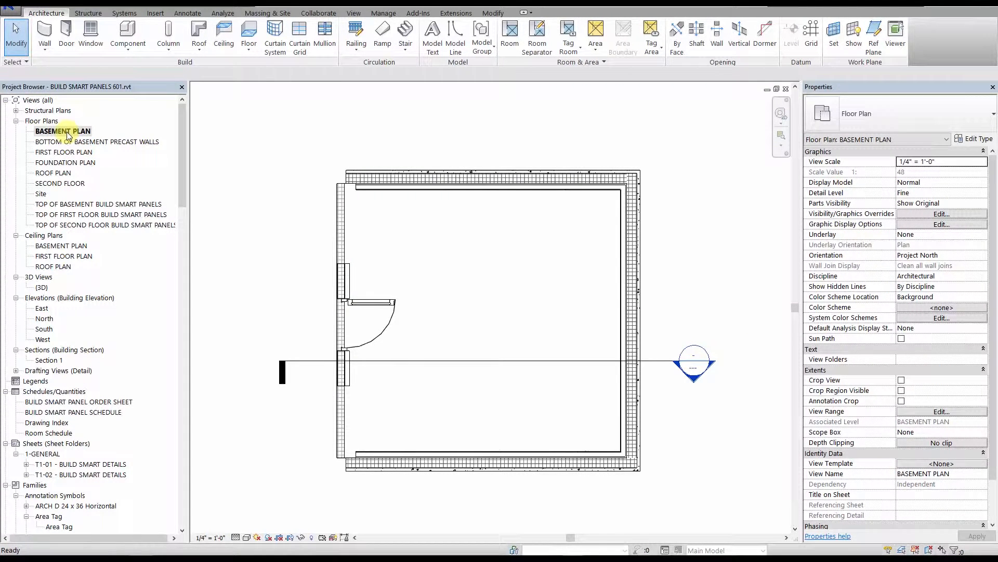
pyautogui.press('w')
pyautogui.press('a')
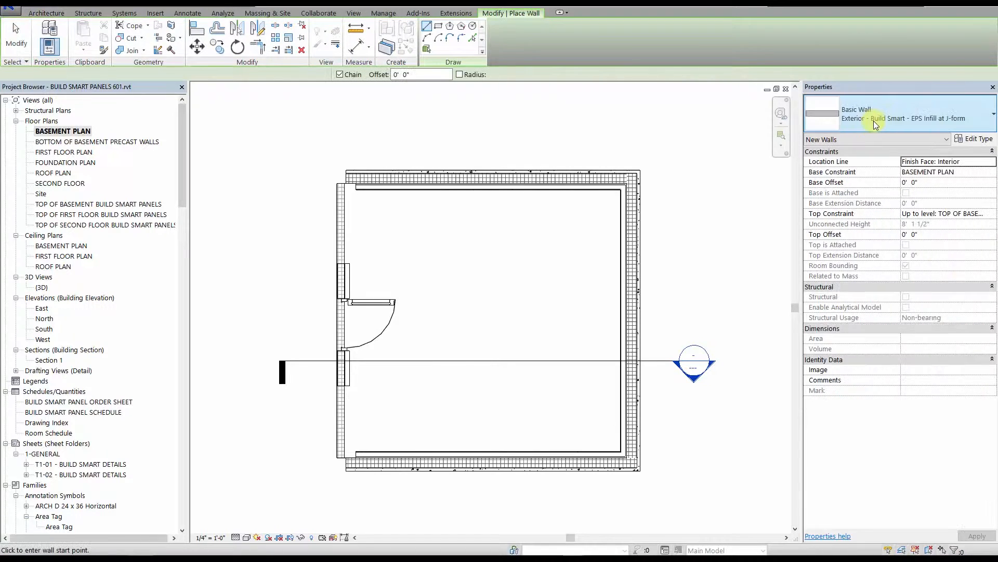
pyautogui.click(875, 120)
pyautogui.scroll(-5, 775, 268)
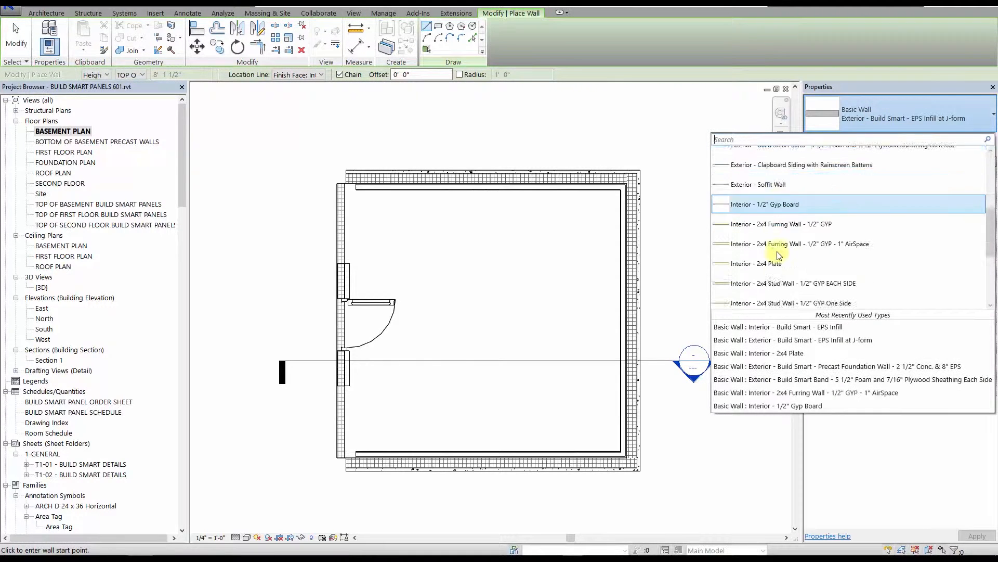
pyautogui.click(770, 190)
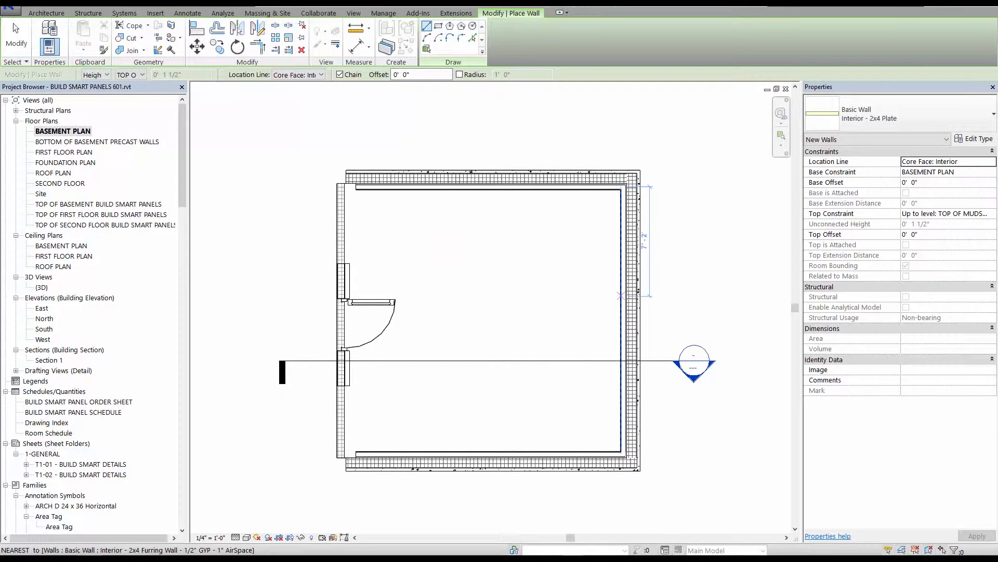
pyautogui.click(128, 75)
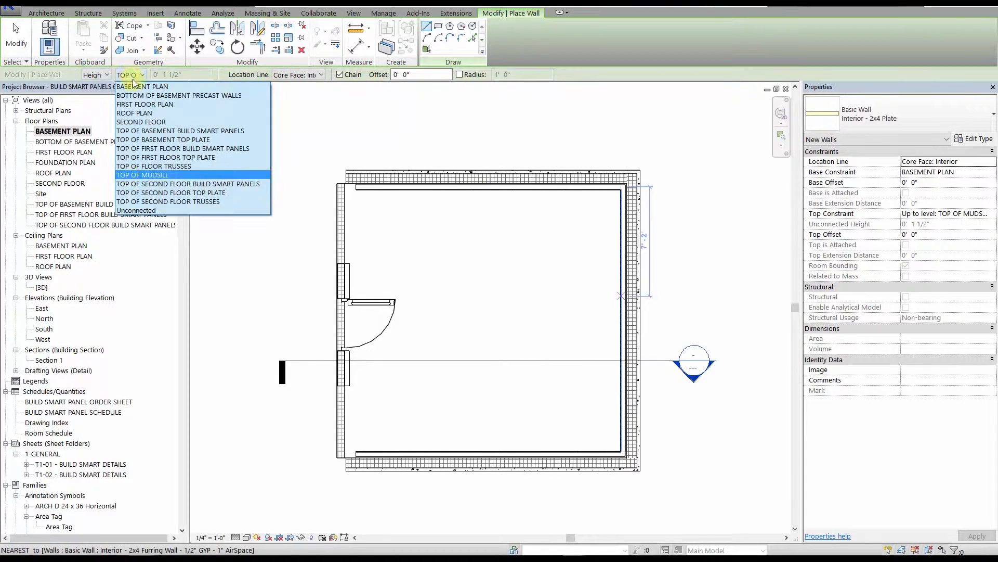
pyautogui.click(151, 177)
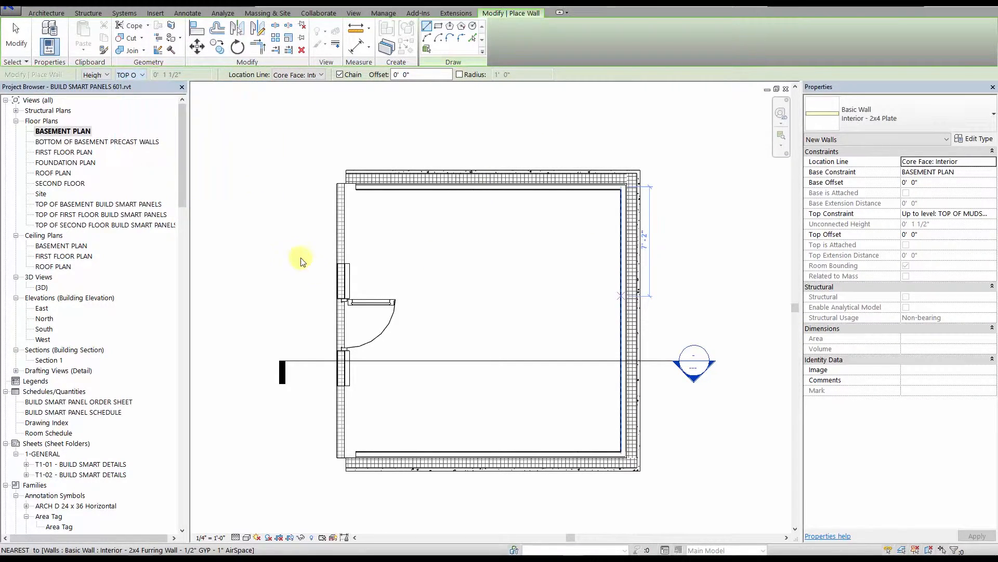
pyautogui.scroll(5, 343, 260)
pyautogui.scroll(2, 345, 254)
pyautogui.click(339, 254)
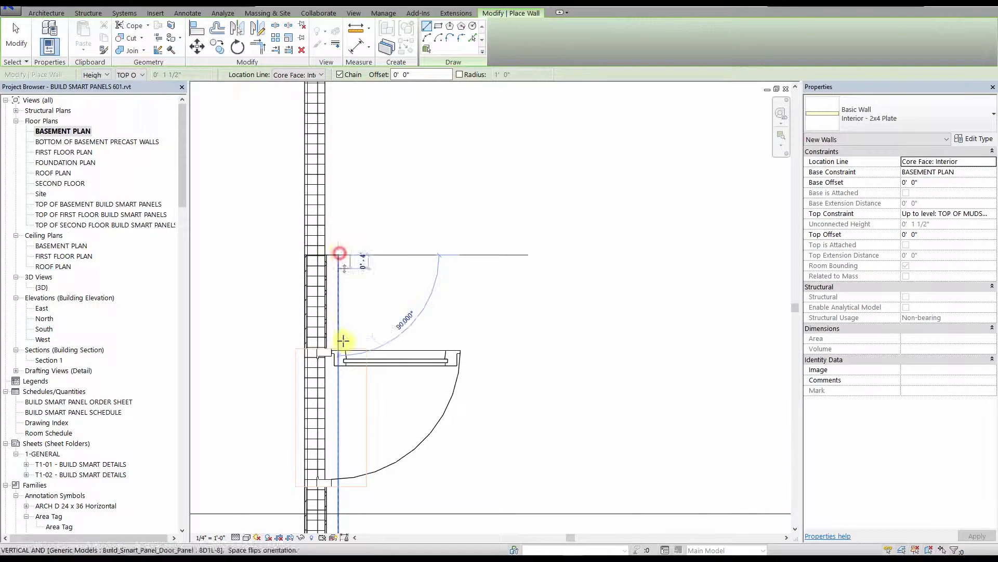
pyautogui.scroll(-4, 423, 178)
pyautogui.scroll(3, 423, 272)
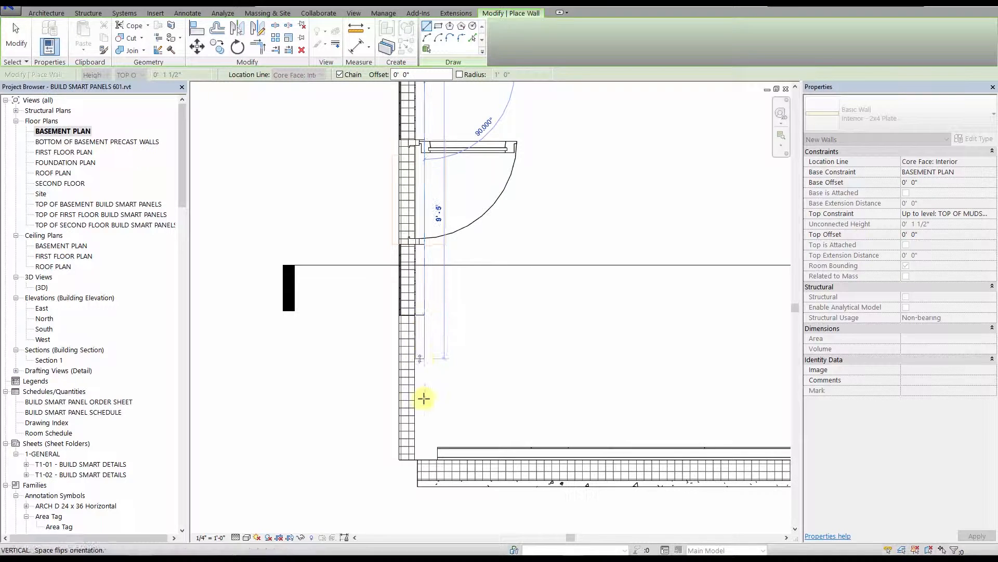
pyautogui.click(423, 398)
pyautogui.press('Escape')
pyautogui.press('Escape')
pyautogui.scroll(-1, 412, 379)
pyautogui.click(415, 200)
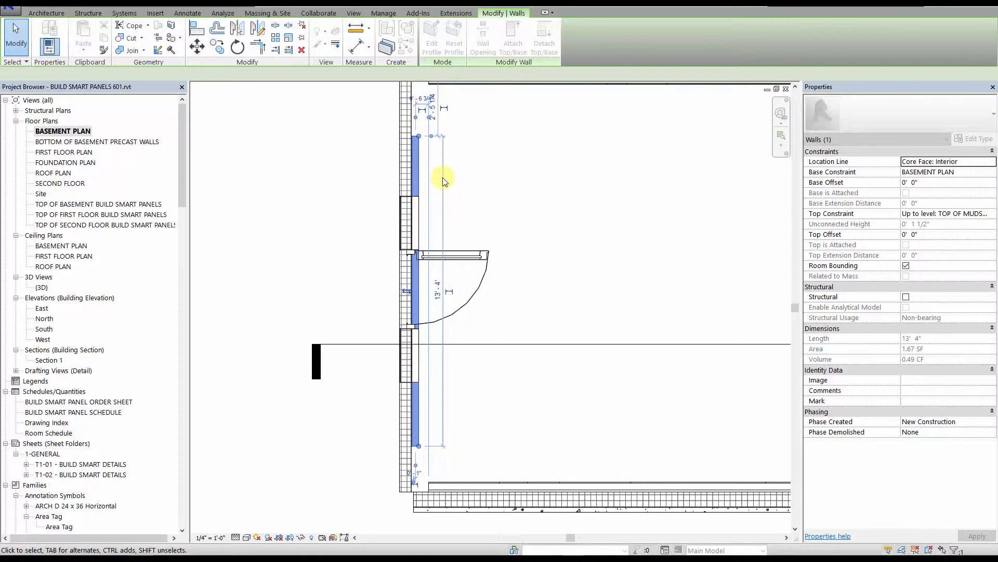
# Set up a new Exterior - Build Smart - EPS Infill at J-form wall up to Top of Mudsill, located by Finish Face: Exterior
pyautogui.click(911, 115)
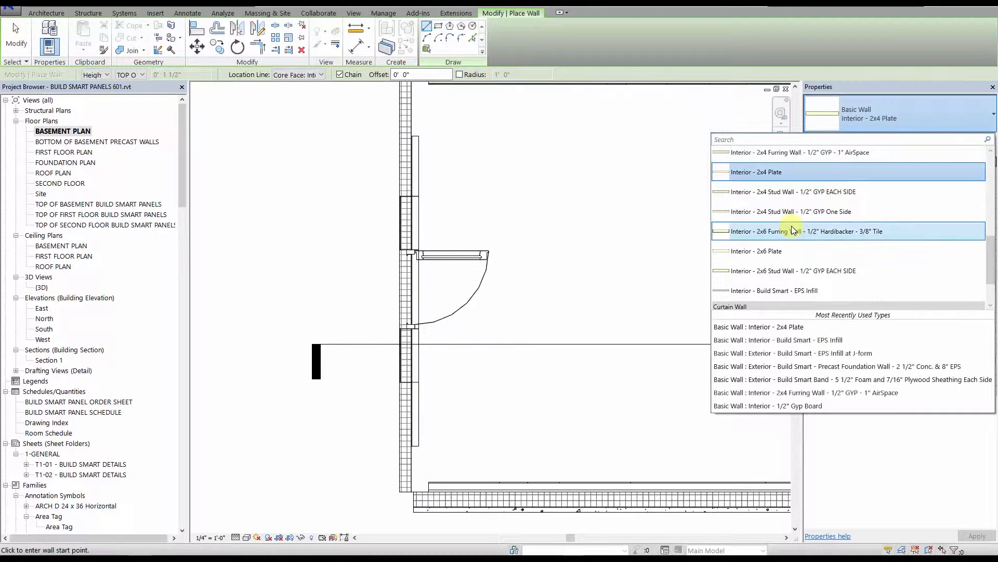
pyautogui.scroll(2, 793, 230)
pyautogui.scroll(-2, 792, 230)
pyautogui.scroll(2, 792, 230)
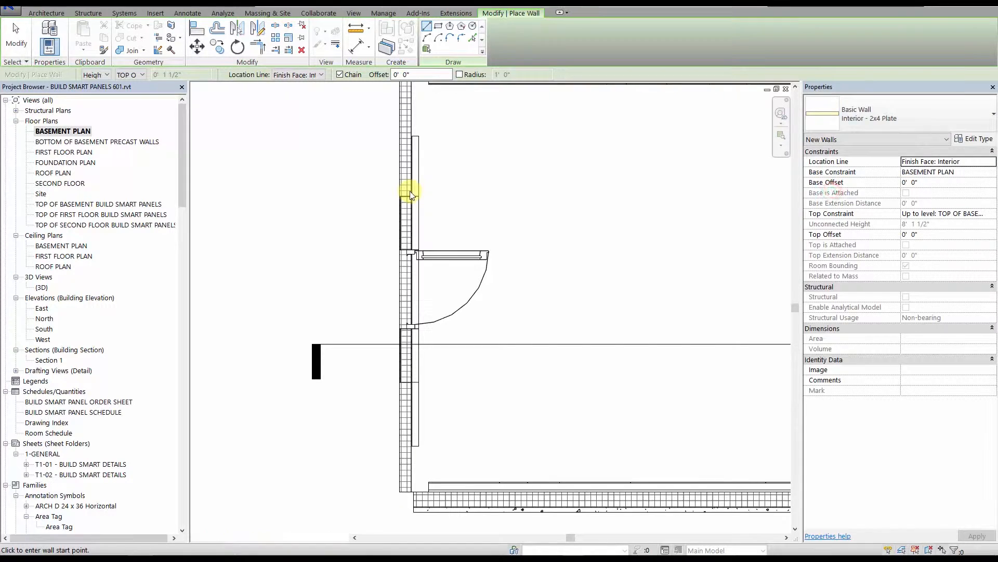
pyautogui.moveTo(510, 139); pyautogui.dragTo(555, 227, button='middle')
pyautogui.click(310, 75)
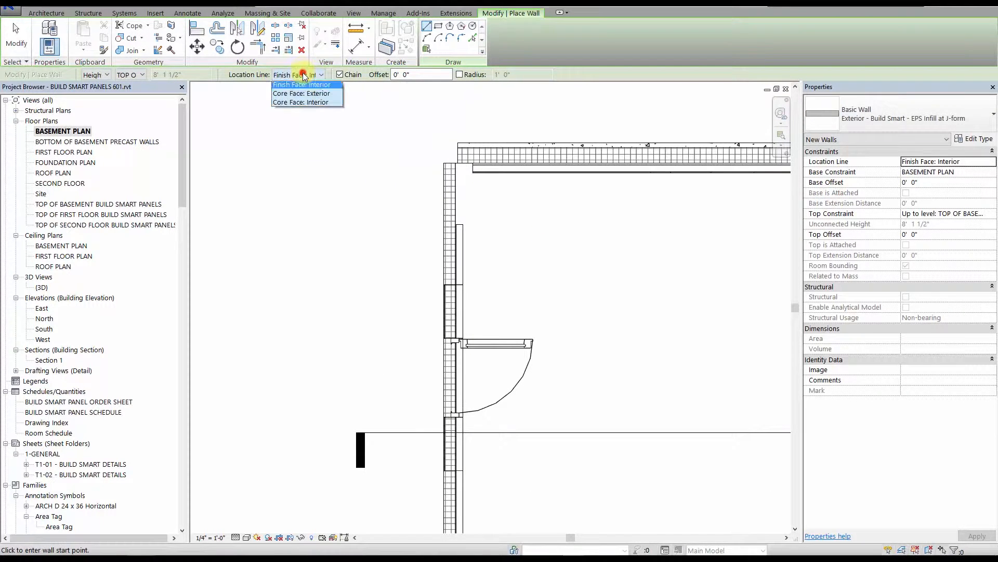
pyautogui.click(131, 73)
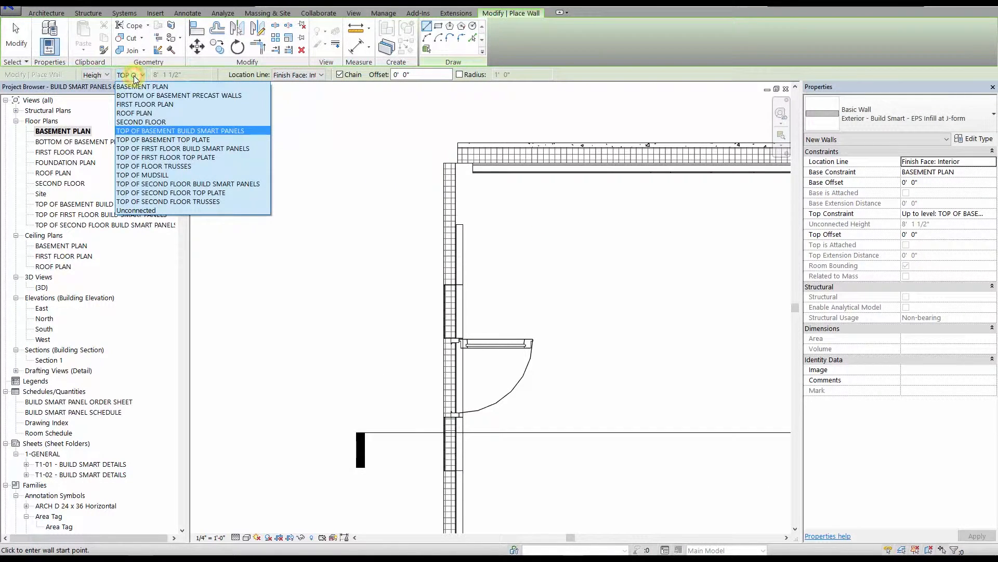
pyautogui.click(151, 174)
pyautogui.click(310, 75)
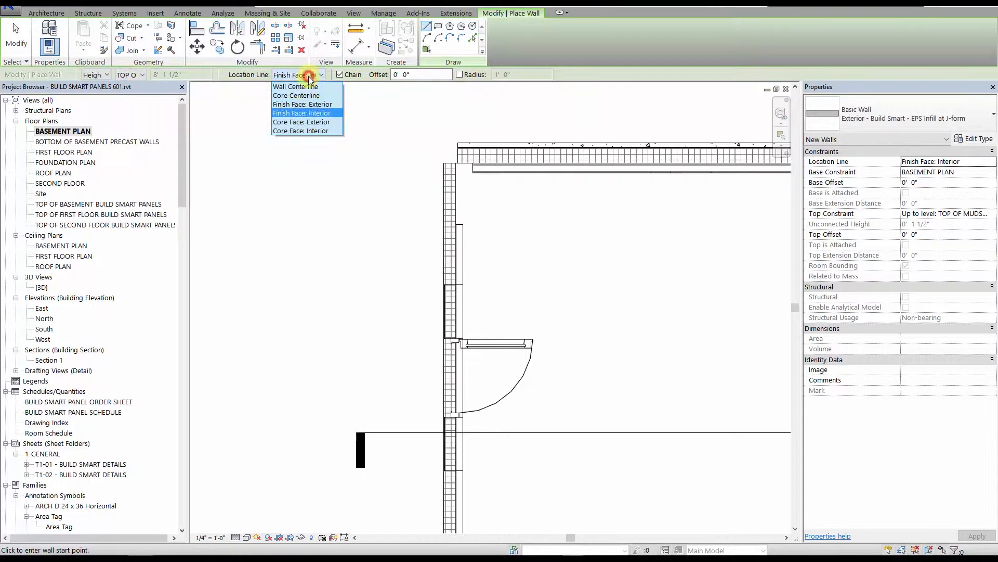
pyautogui.click(305, 104)
# Draw the EPS infill wall along the J-Form slab edge's outer face, from one end of the walk-out side to the other
pyautogui.click(444, 162)
pyautogui.scroll(5, 445, 289)
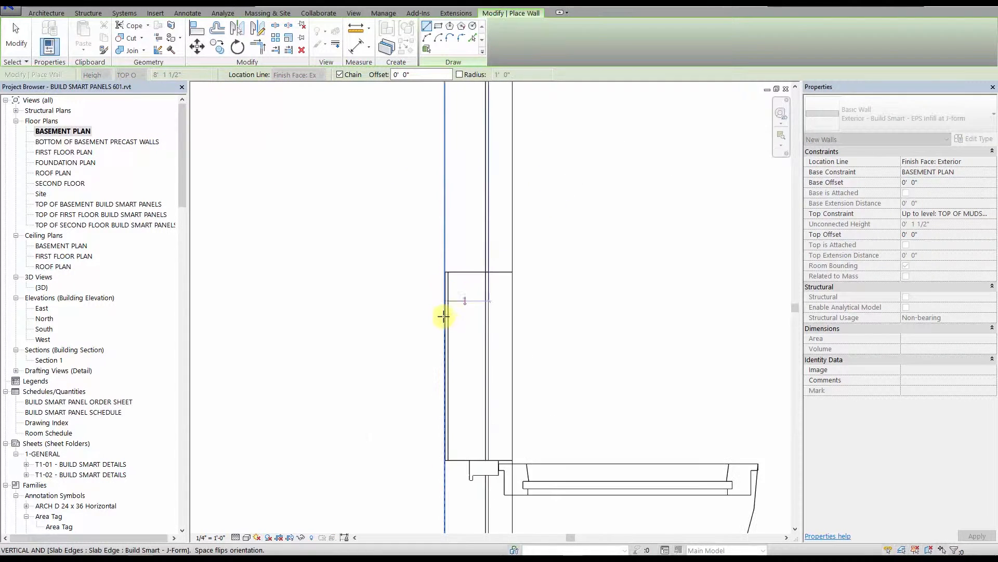
pyautogui.scroll(-3, 445, 316)
pyautogui.moveTo(443, 494); pyautogui.dragTo(425, 236, button='middle')
pyautogui.scroll(1, 421, 333)
pyautogui.click(422, 509)
pyautogui.press('Escape')
pyautogui.press('Escape')
pyautogui.scroll(6, 426, 312)
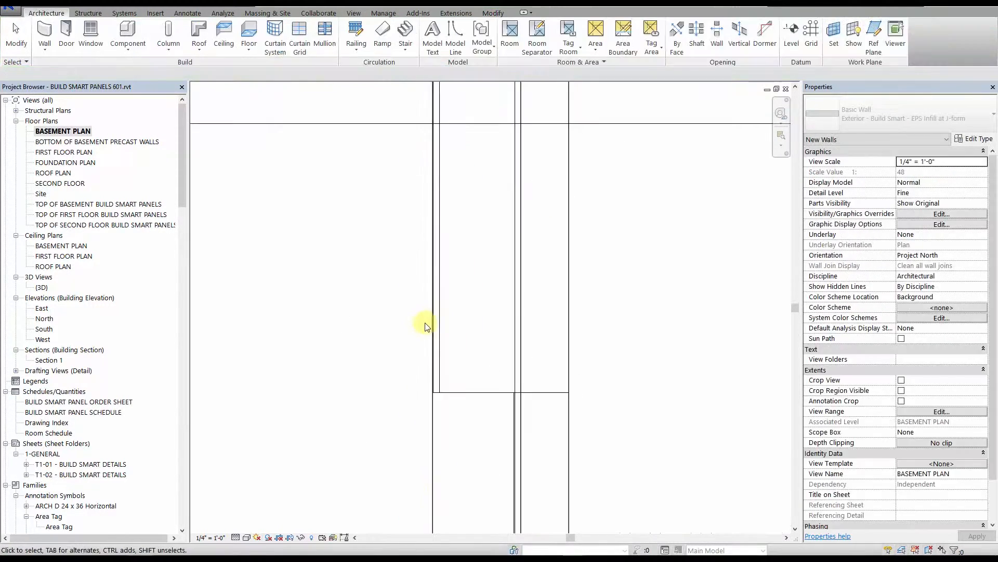
pyautogui.scroll(-8, 438, 337)
pyautogui.moveTo(499, 213); pyautogui.dragTo(494, 220, button='middle')
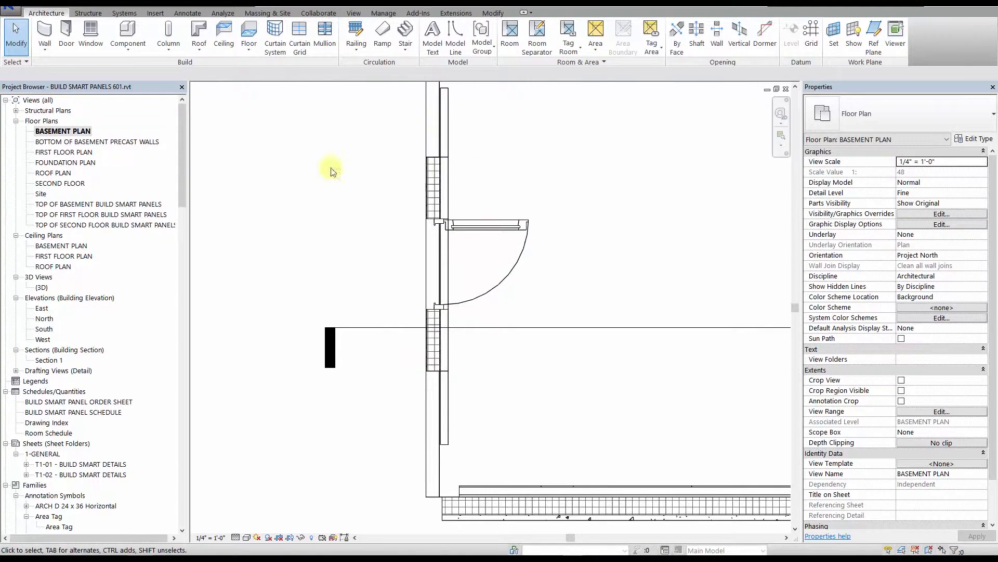
# In Section 1, align the EPS infill wall's bottom with the top of the J-Form's outer EPS leg and lock the alignment
pyautogui.doubleClick(49, 360)
pyautogui.scroll(5, 353, 312)
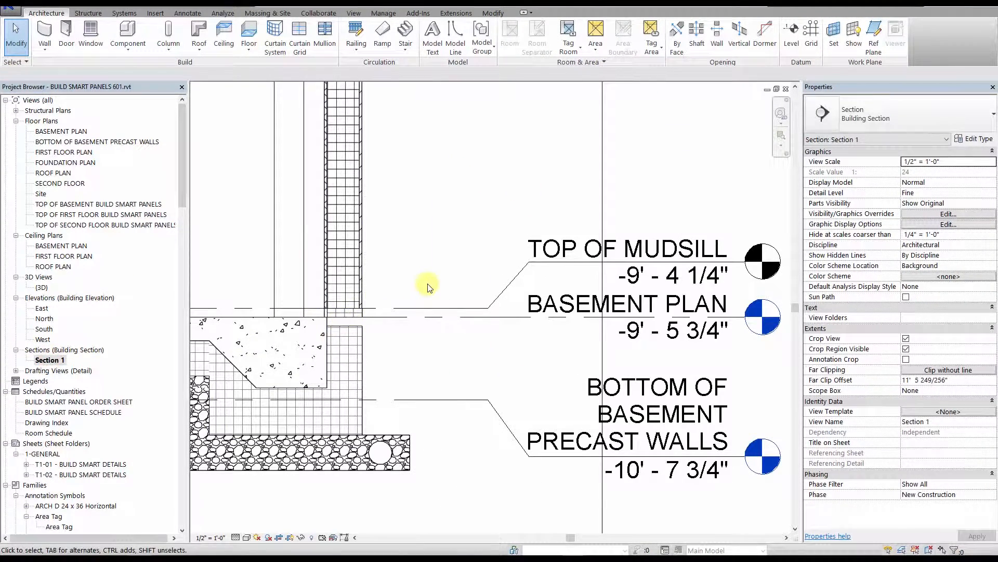
pyautogui.scroll(-2, 442, 317)
pyautogui.scroll(4, 460, 333)
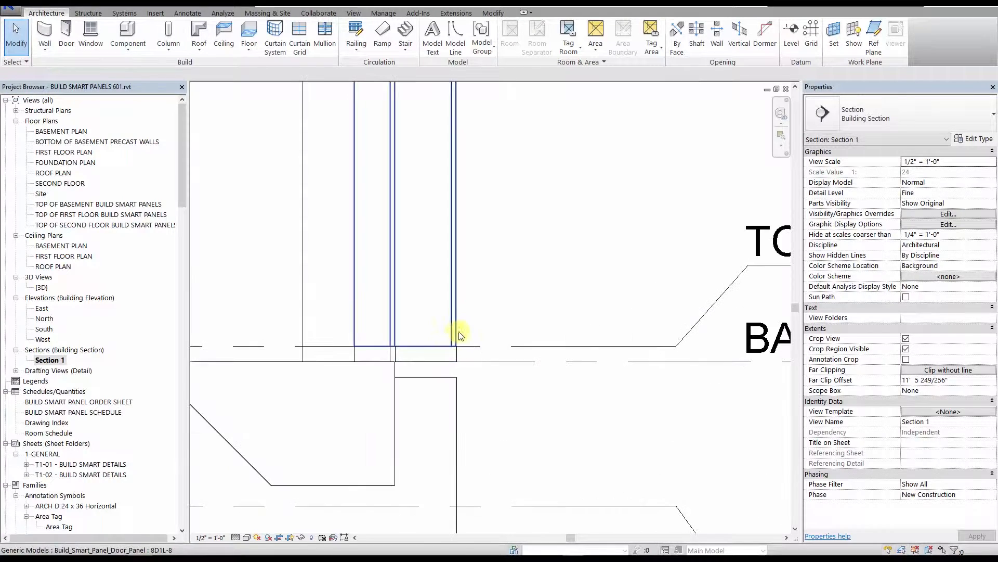
pyautogui.press('l')
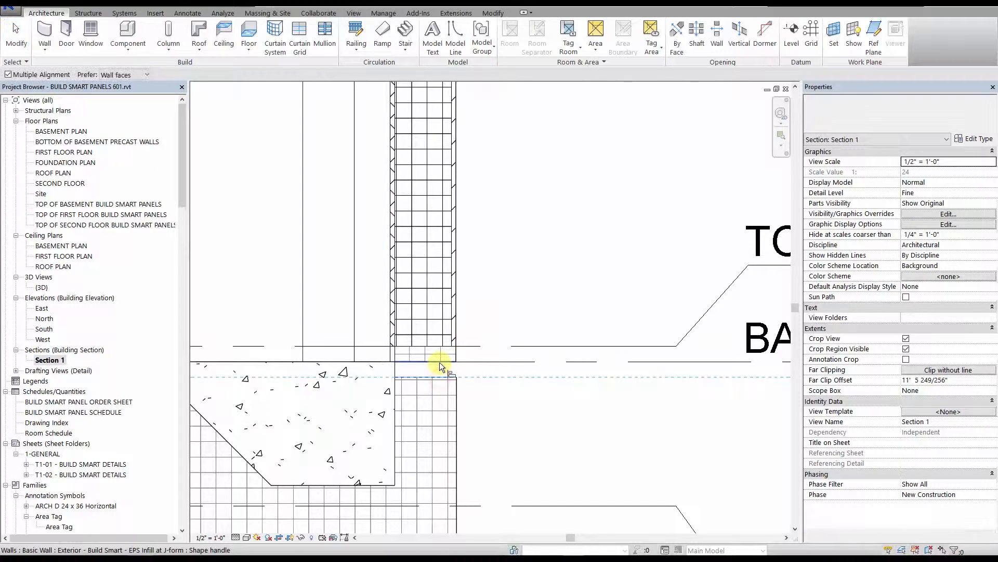
pyautogui.click(423, 377)
pyautogui.click(408, 394)
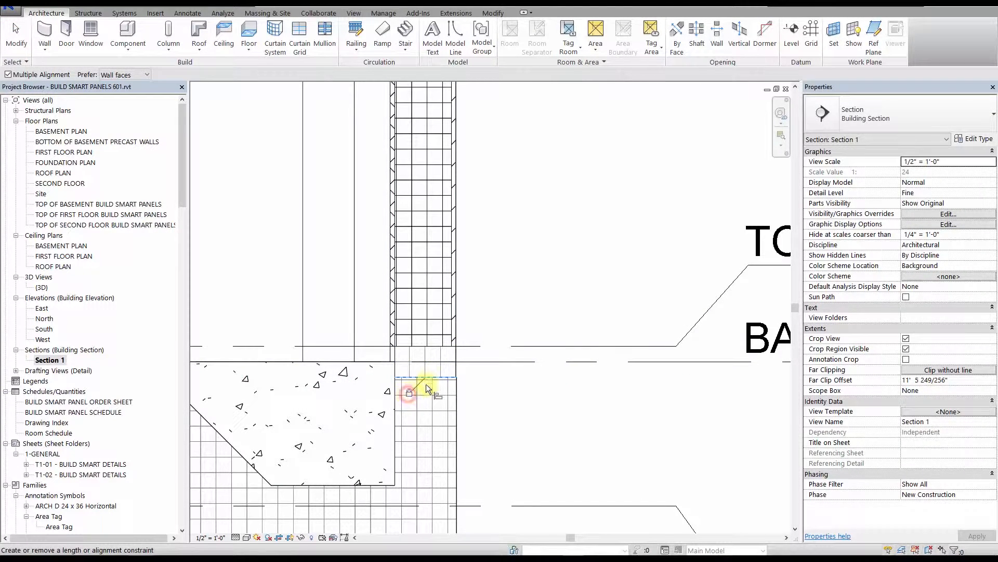
# In the foundation plan, place a J-Form detail component of type J5, rotated parallel to the walk-out edge, inside the slab
pyautogui.doubleClick(65, 162)
pyautogui.scroll(-3, 499, 239)
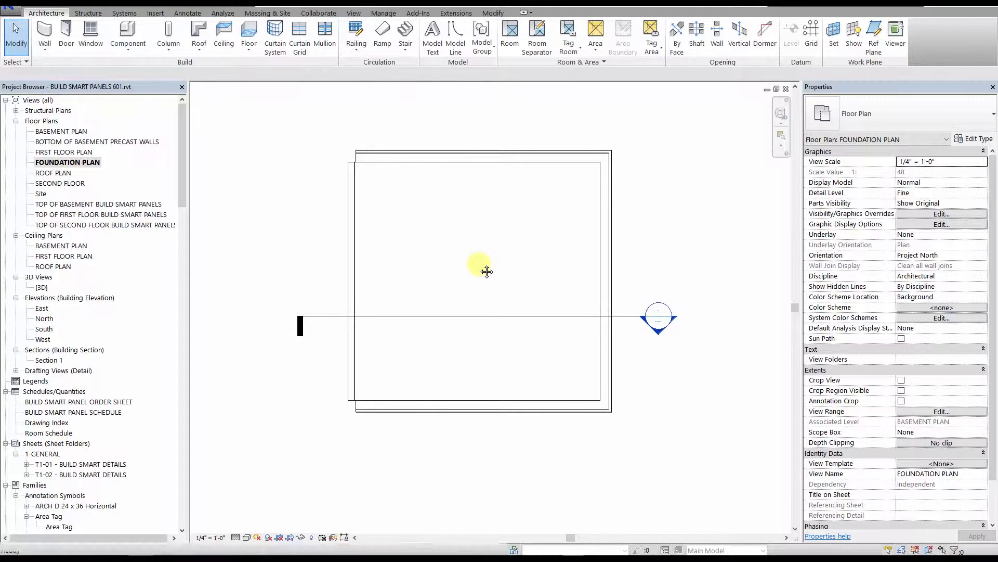
pyautogui.scroll(2, 479, 251)
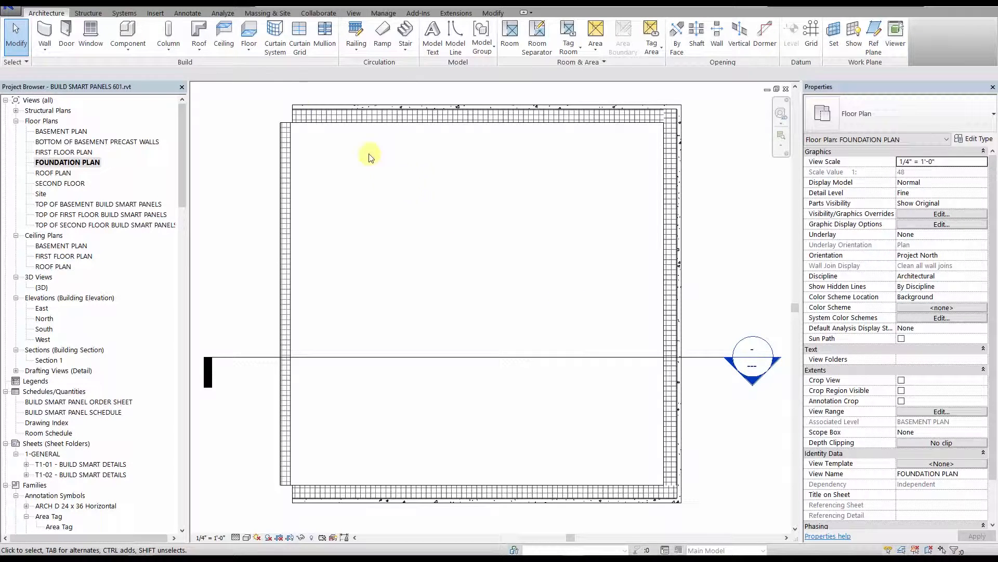
pyautogui.click(187, 14)
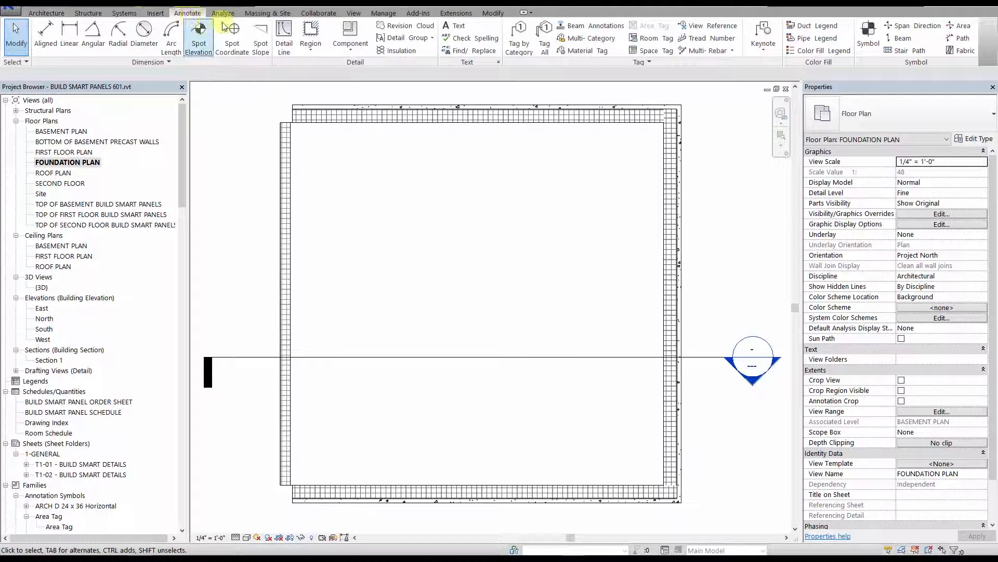
pyautogui.click(343, 30)
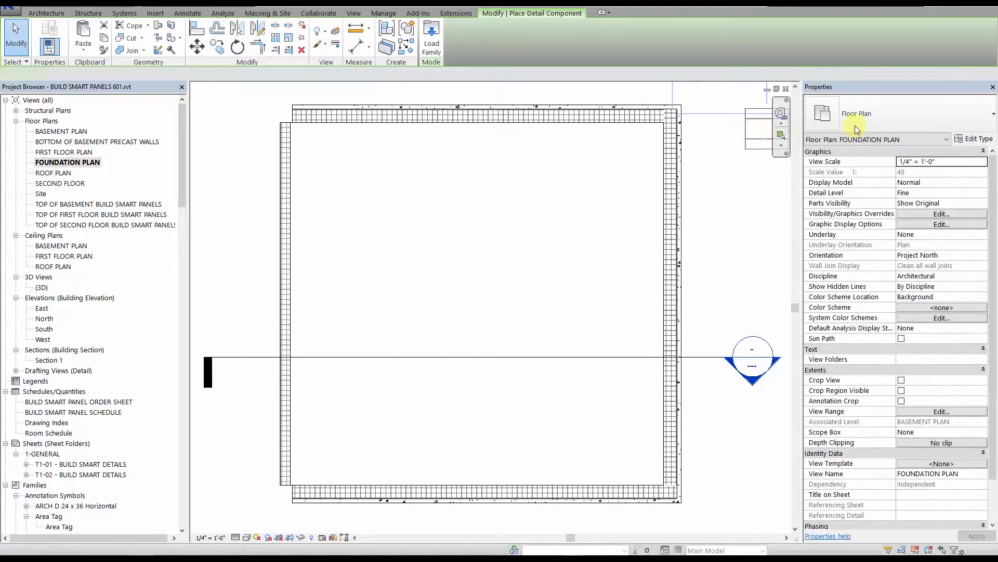
pyautogui.click(852, 122)
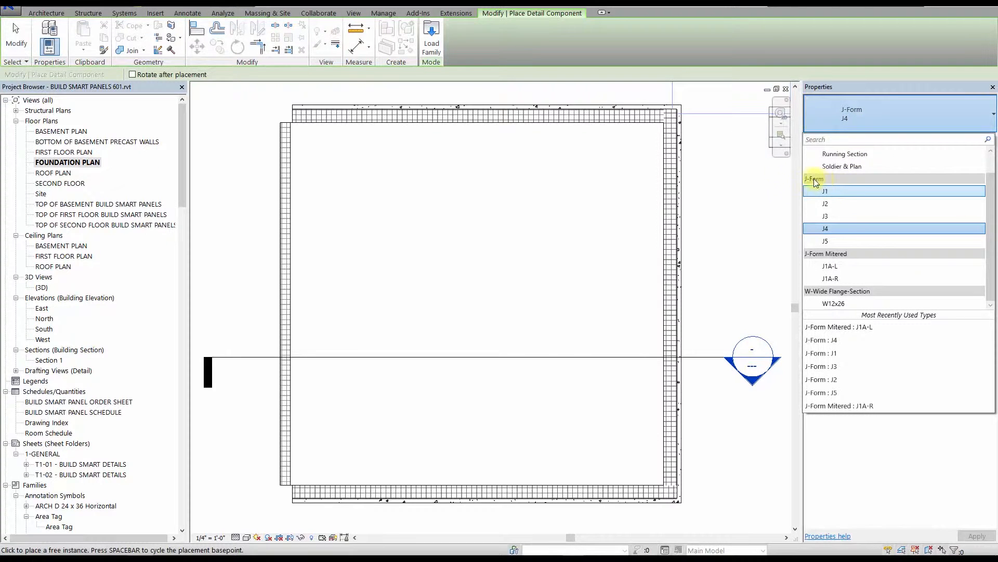
pyautogui.click(825, 229)
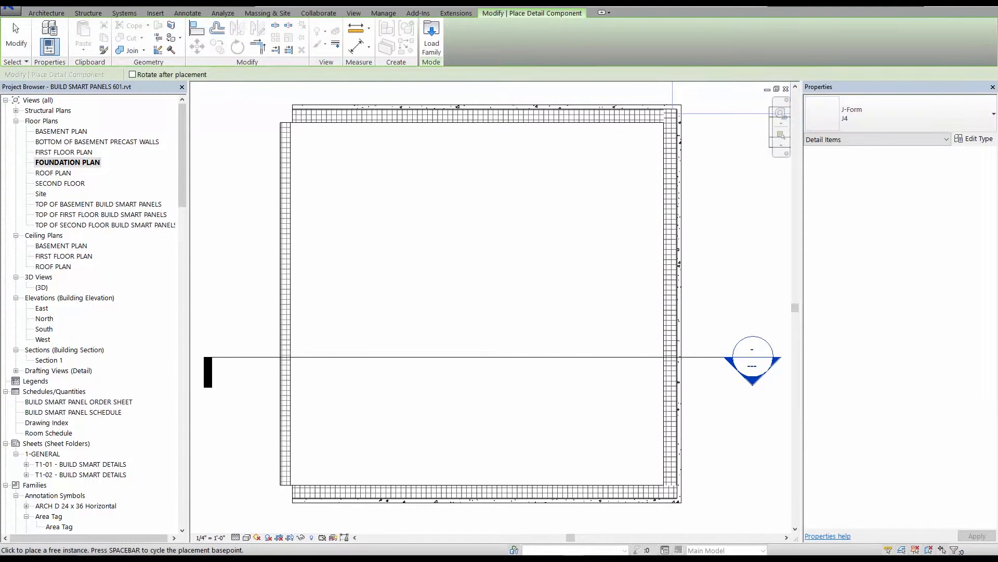
pyautogui.click(928, 117)
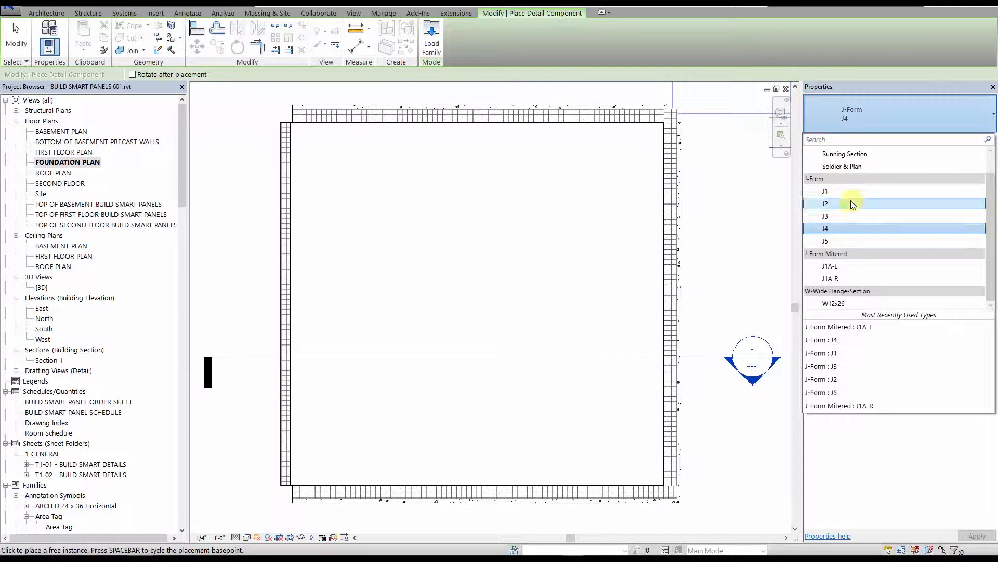
pyautogui.click(835, 243)
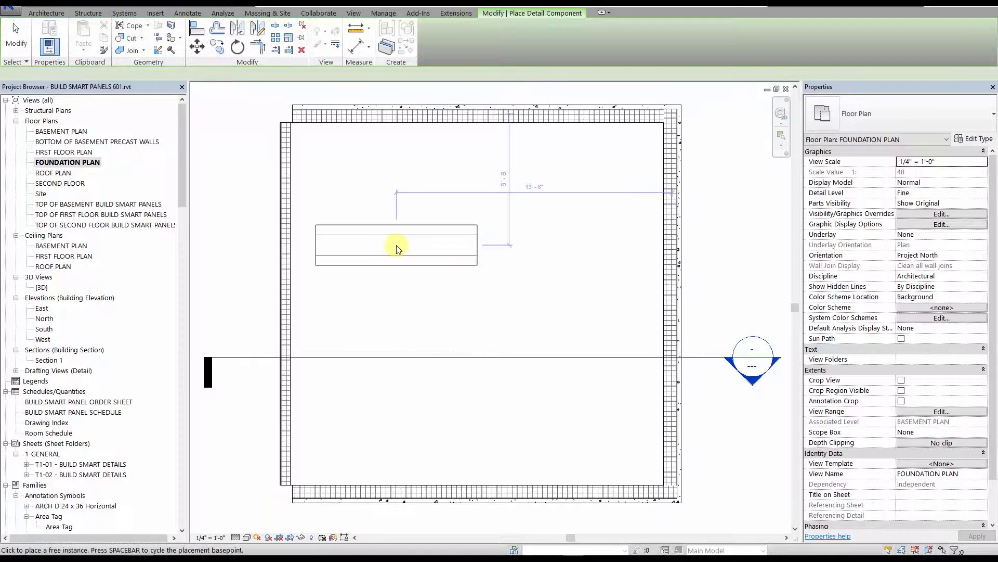
pyautogui.moveTo(376, 245); pyautogui.dragTo(471, 249, button='middle')
pyautogui.press('space')
pyautogui.click(409, 240)
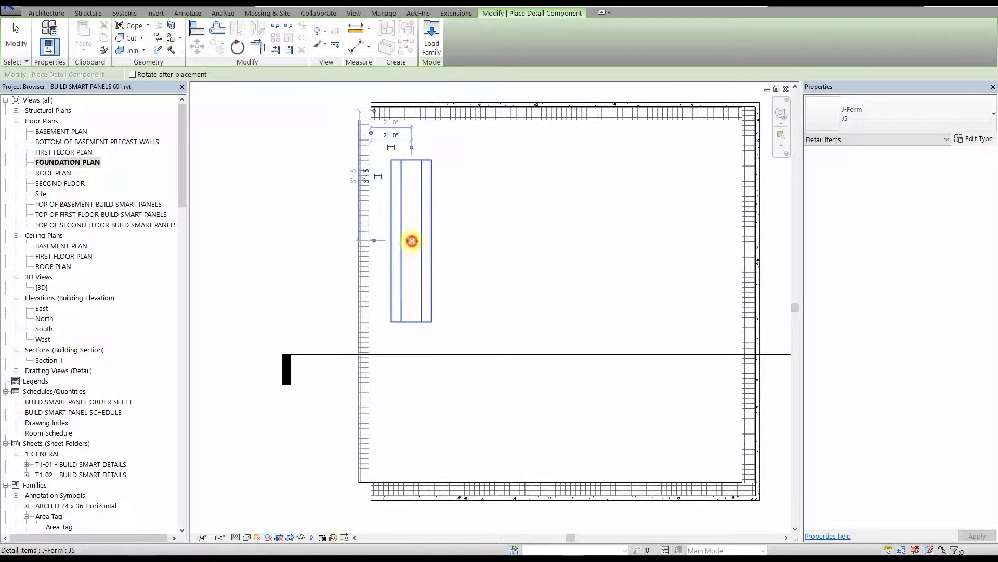
# Move the J5 component so its outer corner meets the outer end corner of the J-Form slab edge
pyautogui.click(17, 39)
pyautogui.click(419, 163)
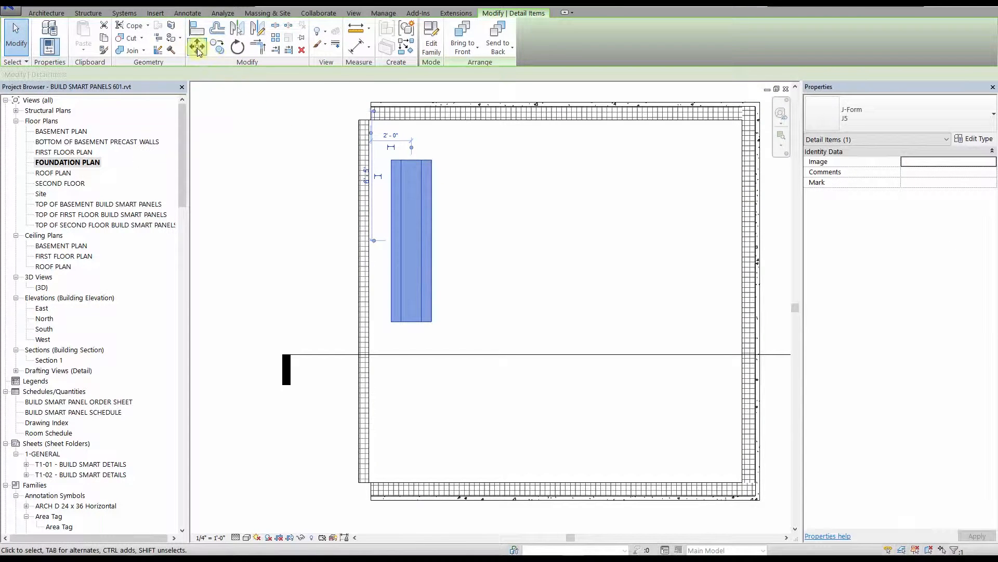
pyautogui.scroll(3, 356, 151)
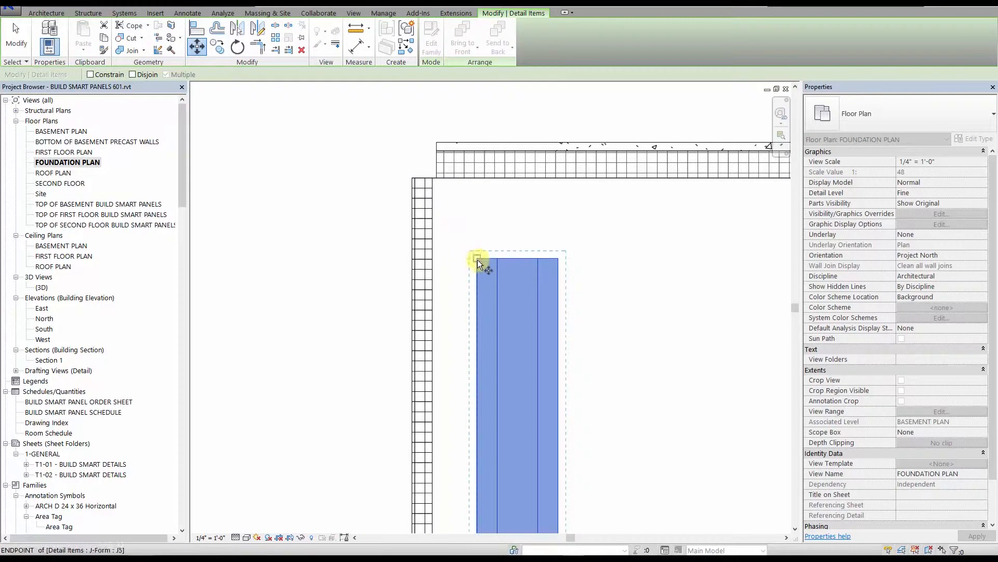
pyautogui.click(478, 260)
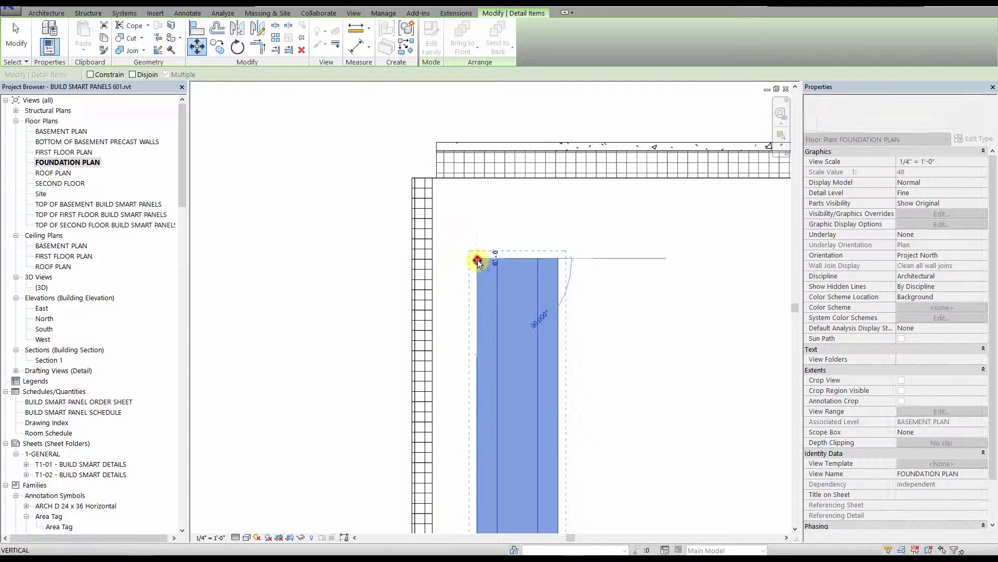
pyautogui.click(412, 177)
pyautogui.scroll(-2, 531, 211)
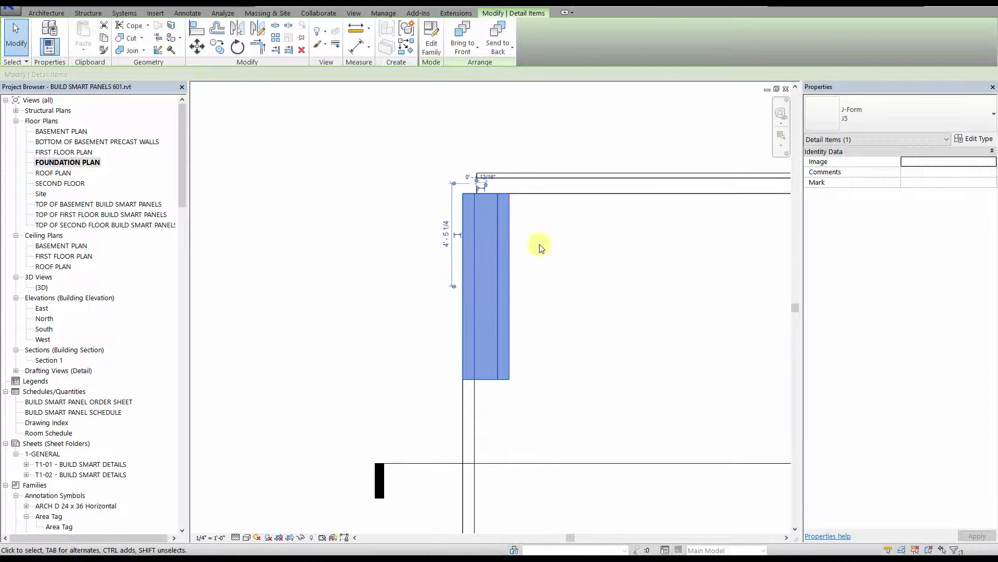
# Copy the J5 component twice end to end along the walk-out edge and change the last copy's type to J4
pyautogui.click(217, 48)
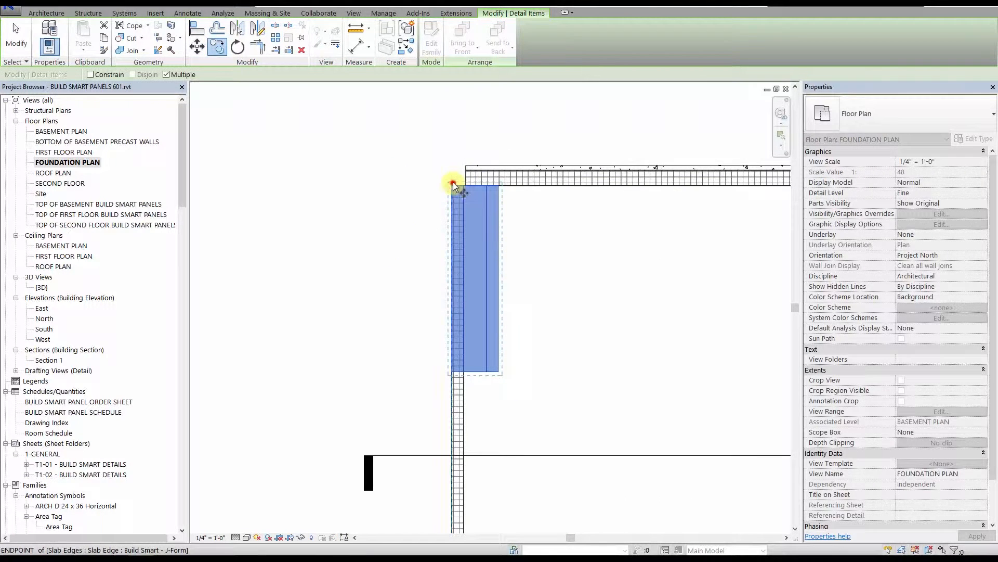
pyautogui.click(452, 183)
pyautogui.click(452, 372)
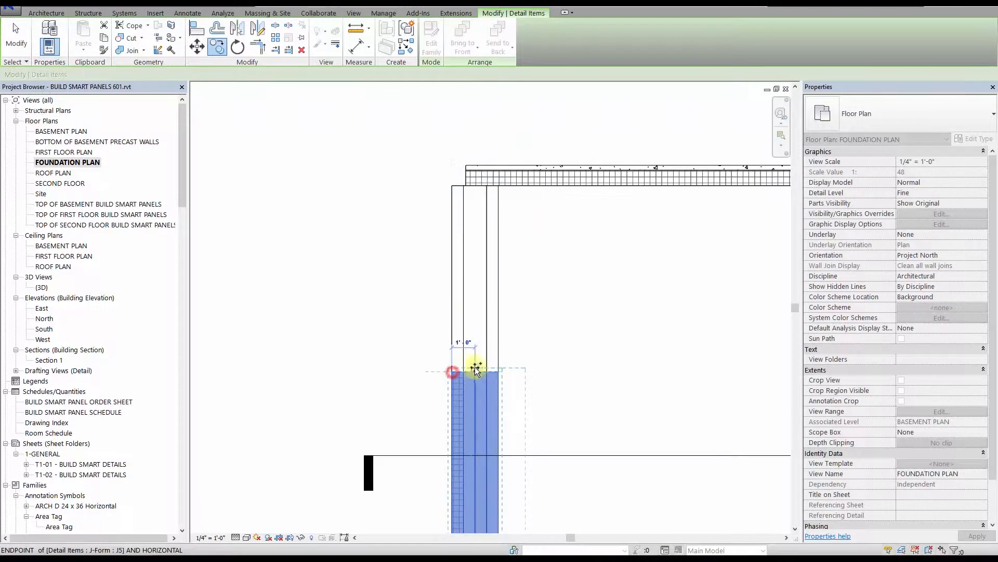
pyautogui.moveTo(475, 381); pyautogui.dragTo(462, 155, button='middle')
pyautogui.click(440, 331)
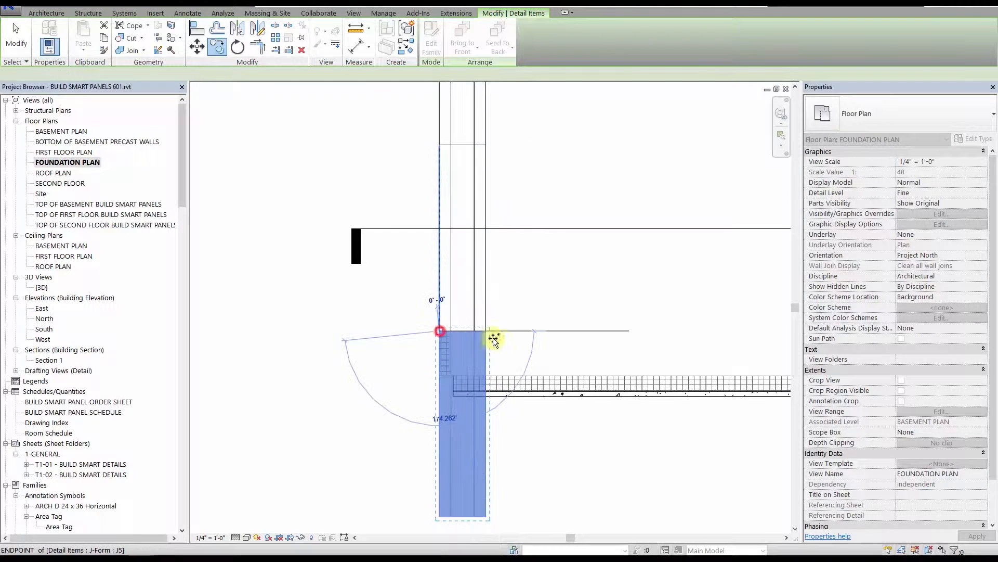
pyautogui.scroll(-3, 489, 411)
pyautogui.press('Escape')
pyautogui.press('Escape')
pyautogui.click(488, 413)
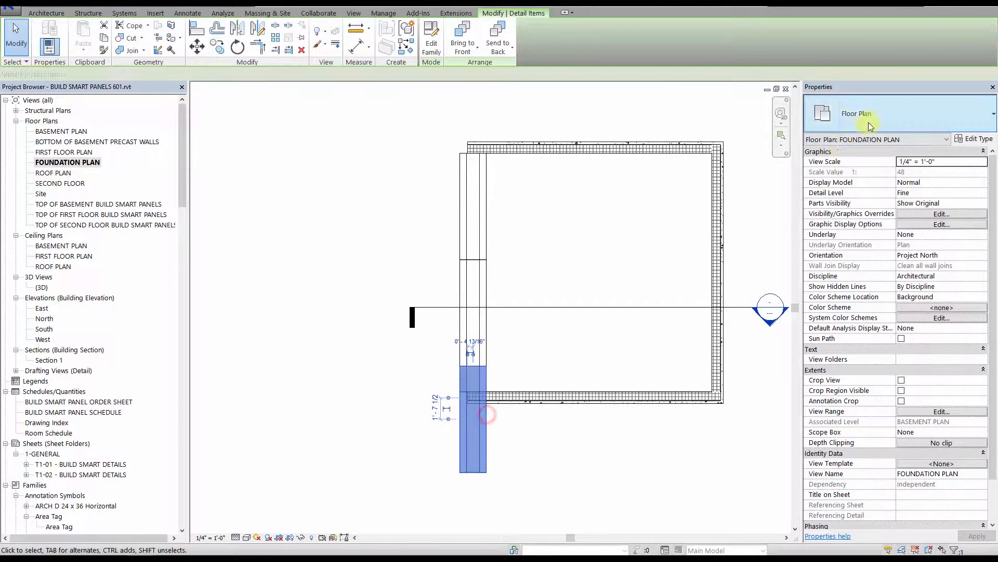
pyautogui.click(872, 123)
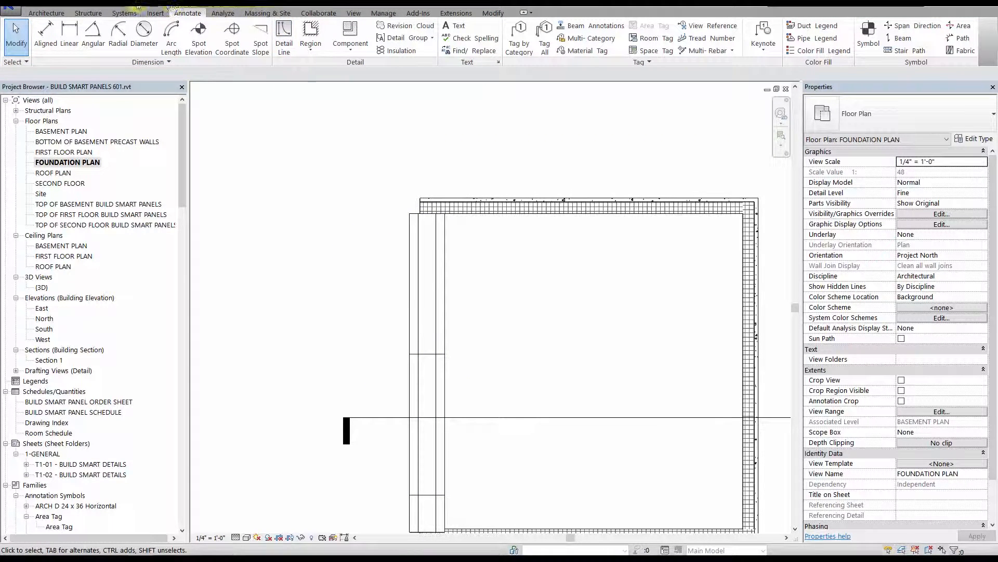
# Add an aligned dimension string outside the walk-out edge, covering each J-Form piece up to the slab edge's far end
pyautogui.press('d')
pyautogui.press('i')
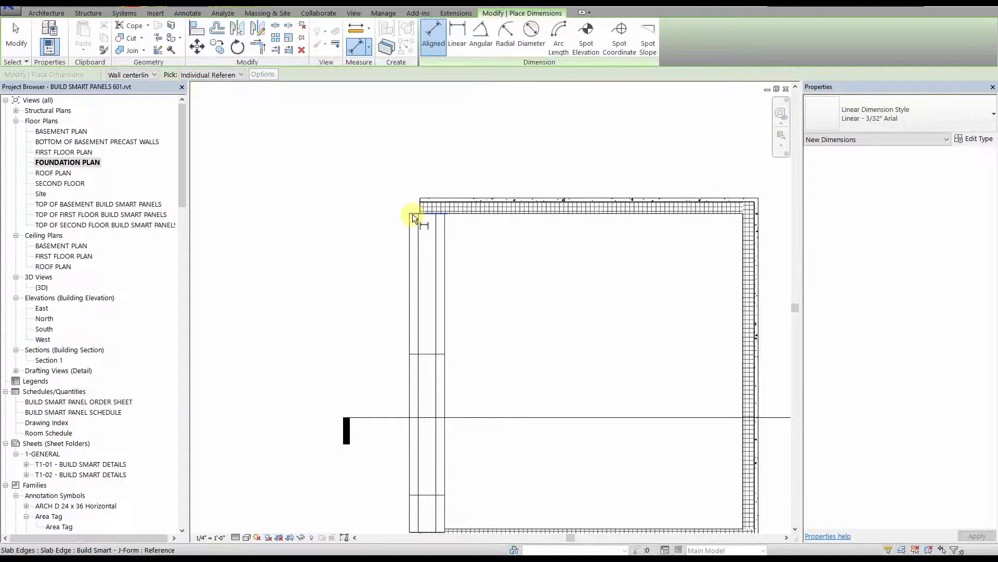
pyautogui.click(413, 214)
pyautogui.click(430, 353)
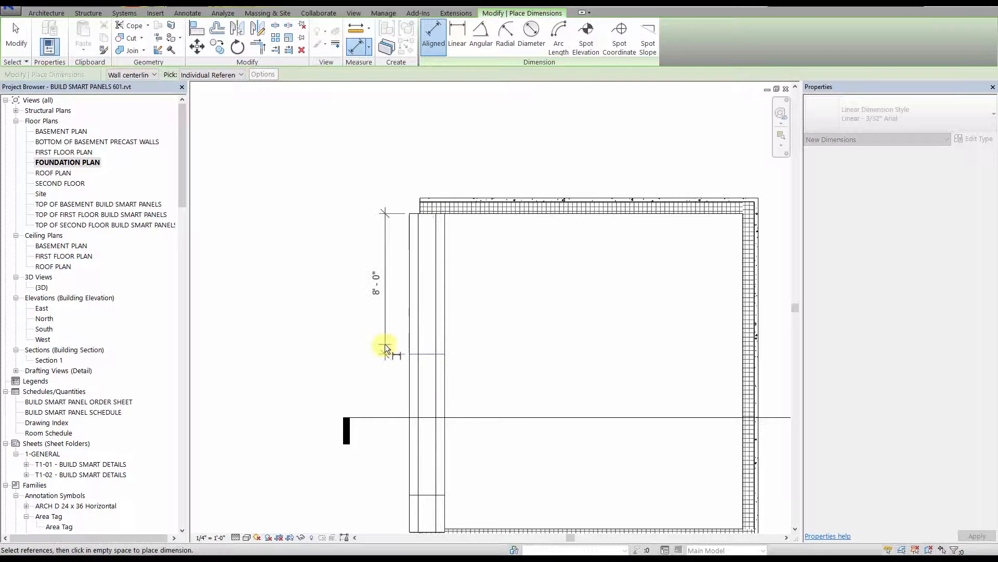
pyautogui.click(419, 494)
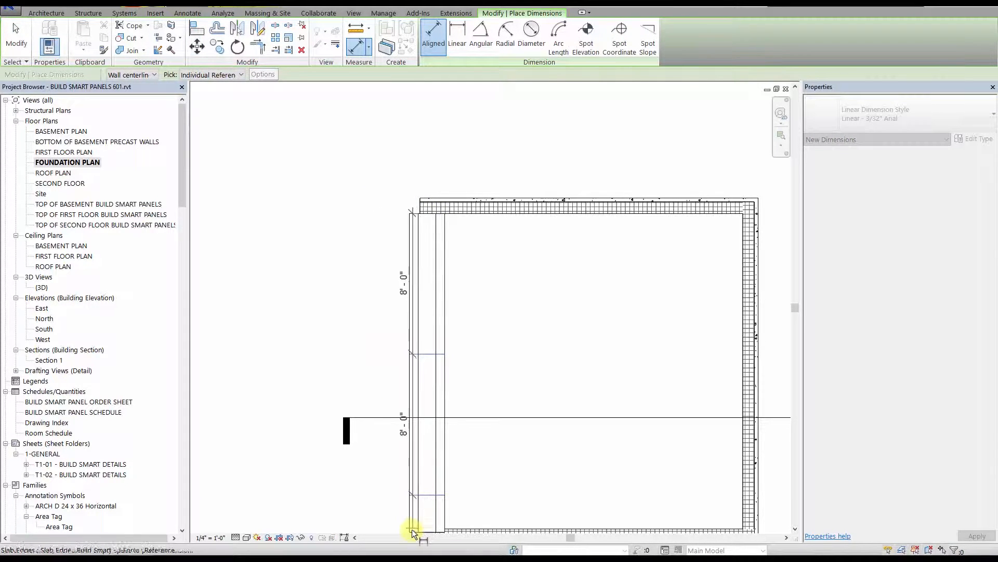
pyautogui.click(411, 531)
pyautogui.click(392, 449)
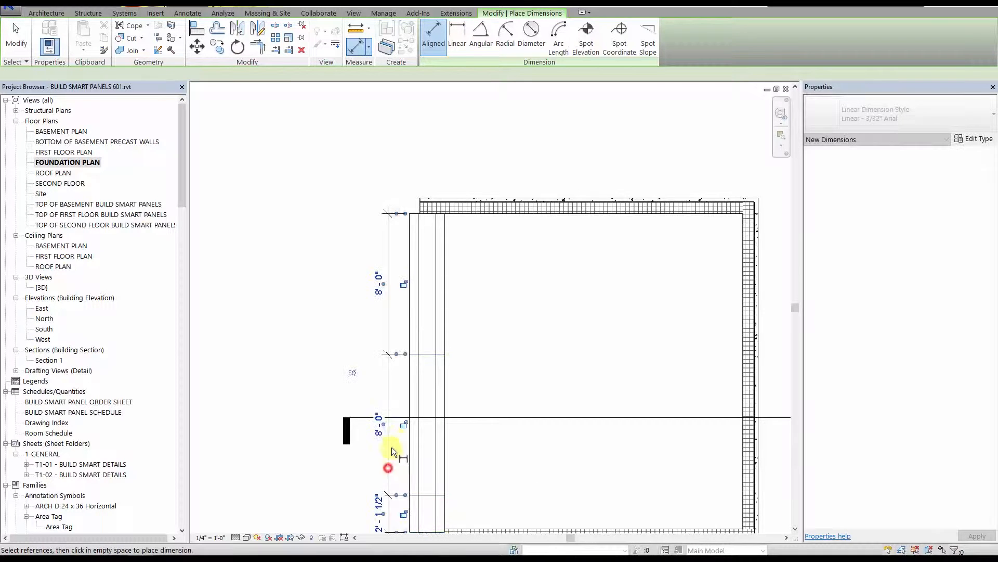
pyautogui.moveTo(409, 431); pyautogui.dragTo(422, 419, button='middle')
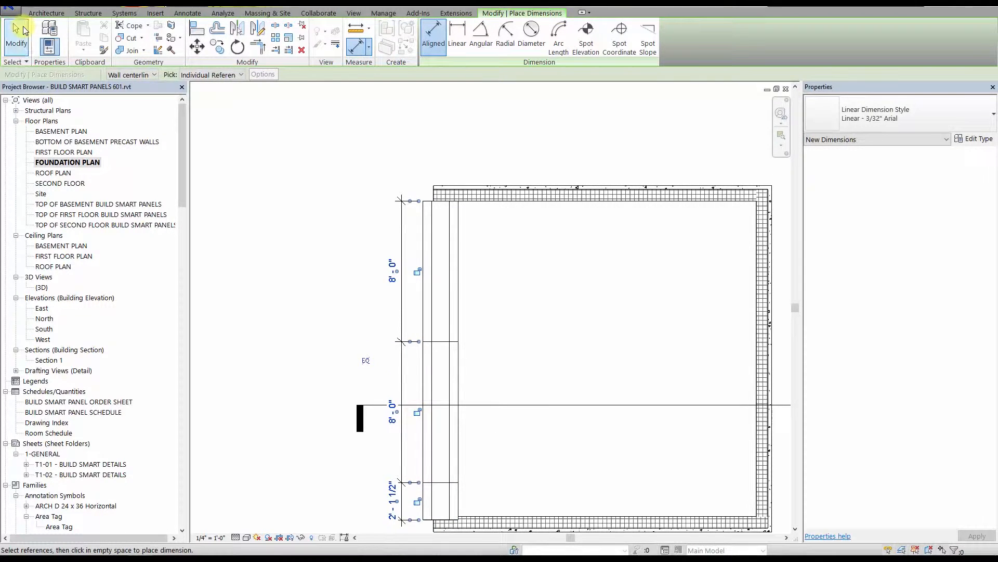
pyautogui.click(23, 30)
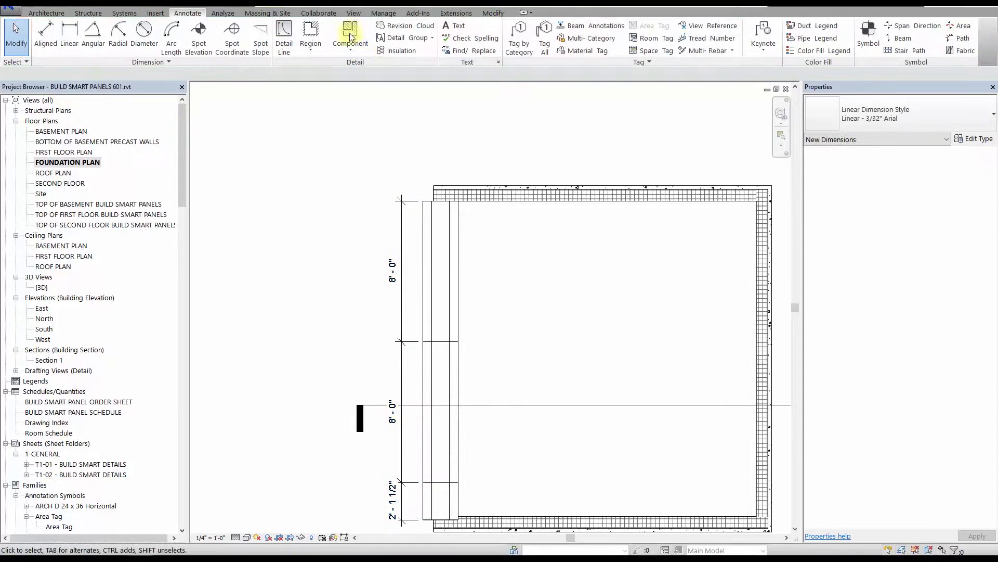
# Tag the J-Form components along the walk-out edge by category, with leaders to their type marks
pyautogui.click(515, 34)
pyautogui.click(446, 263)
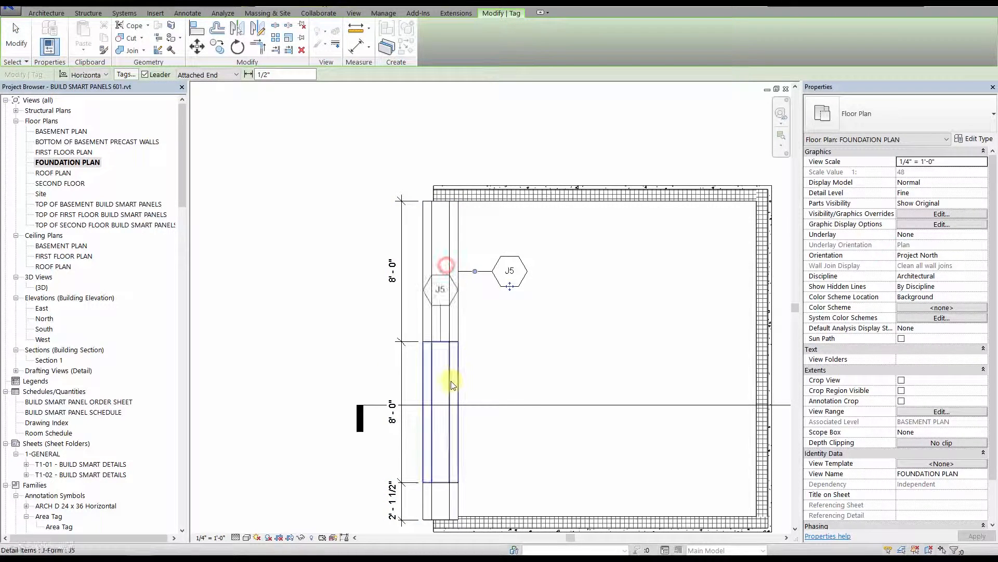
pyautogui.click(451, 380)
pyautogui.moveTo(548, 423); pyautogui.dragTo(539, 435, button='middle')
pyautogui.moveTo(552, 347); pyautogui.dragTo(537, 326, button='middle')
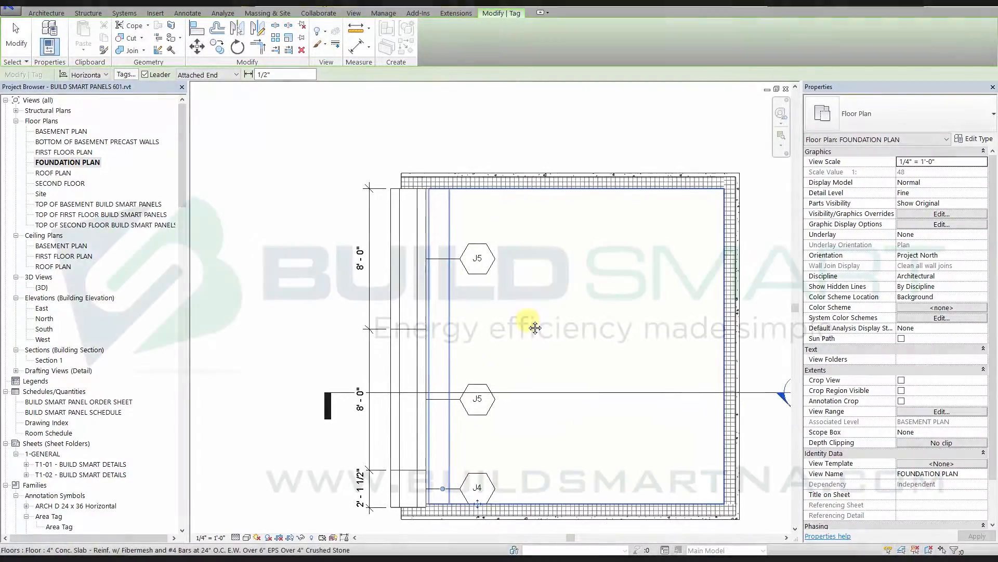